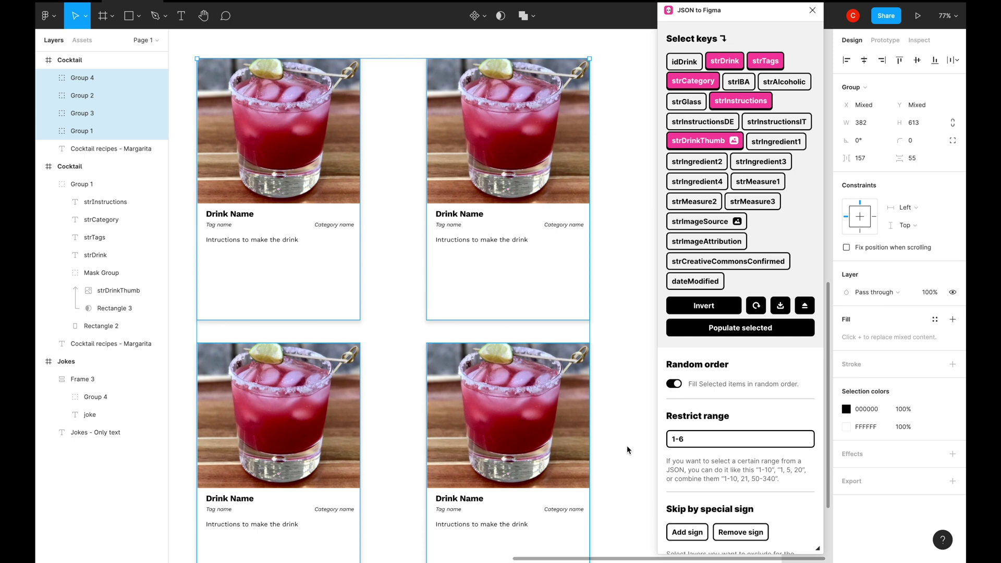
Populate the four cocktail cards with margarita data repeatedly, shuffling drinks in random order
{"action": "left_click", "coordinate": [731, 328]}
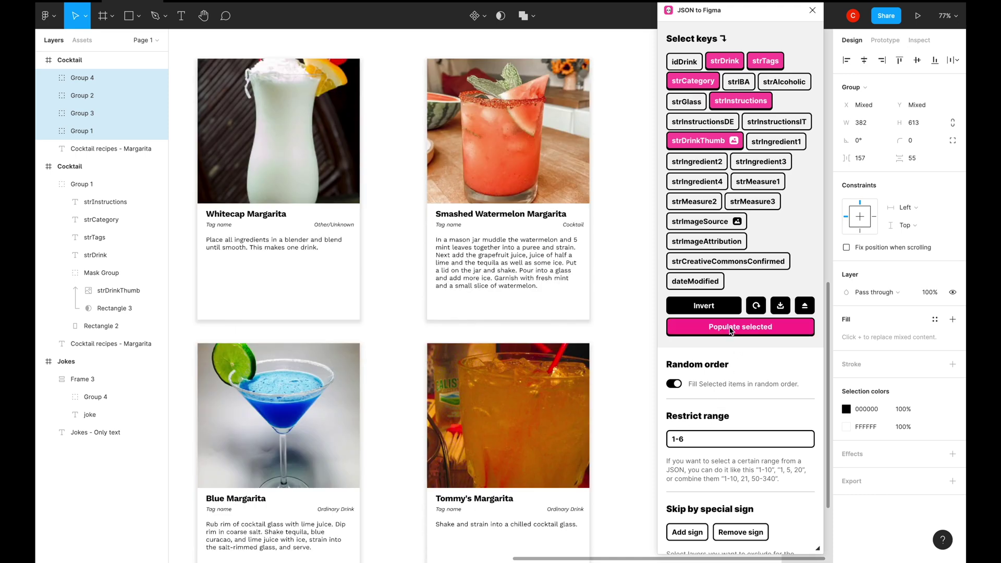
{"action": "left_click", "coordinate": [732, 329]}
{"action": "left_click", "coordinate": [732, 329]}
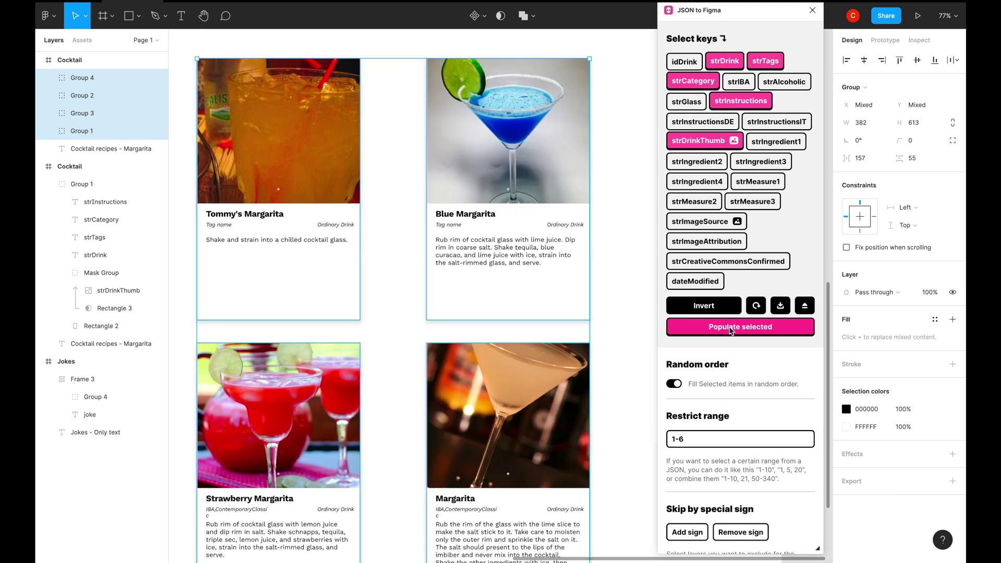
{"action": "left_click", "coordinate": [732, 328]}
{"action": "left_click", "coordinate": [732, 329]}
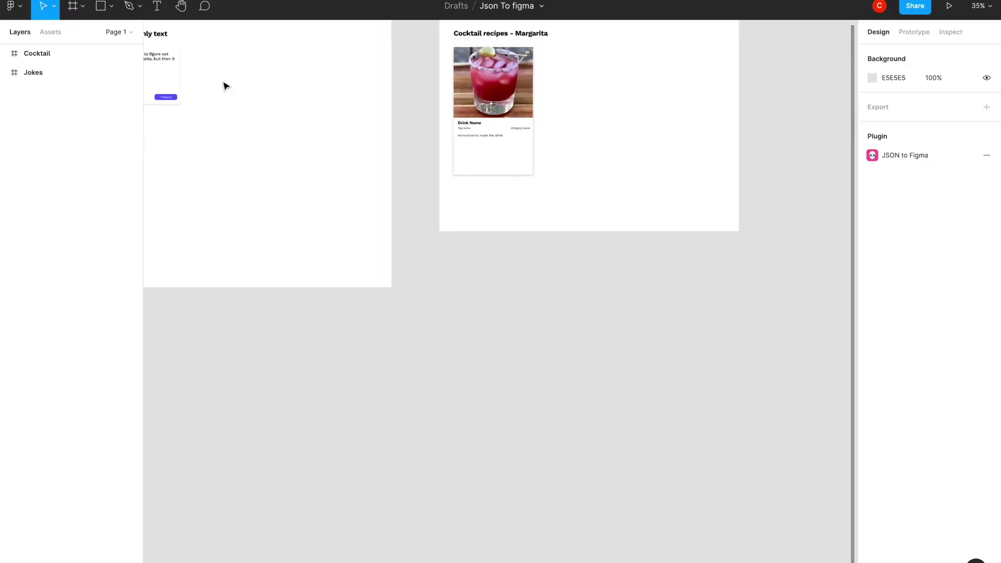
Scroll the canvas to bring the Jokes frame and its joke card into view
{"action": "scroll", "coordinate": [225, 85], "scroll_direction": "left", "scroll_amount": 3}
{"action": "scroll", "coordinate": [224, 85], "scroll_direction": "up", "scroll_amount": 2}
{"action": "scroll", "coordinate": [224, 85], "scroll_direction": "up", "scroll_amount": 1}
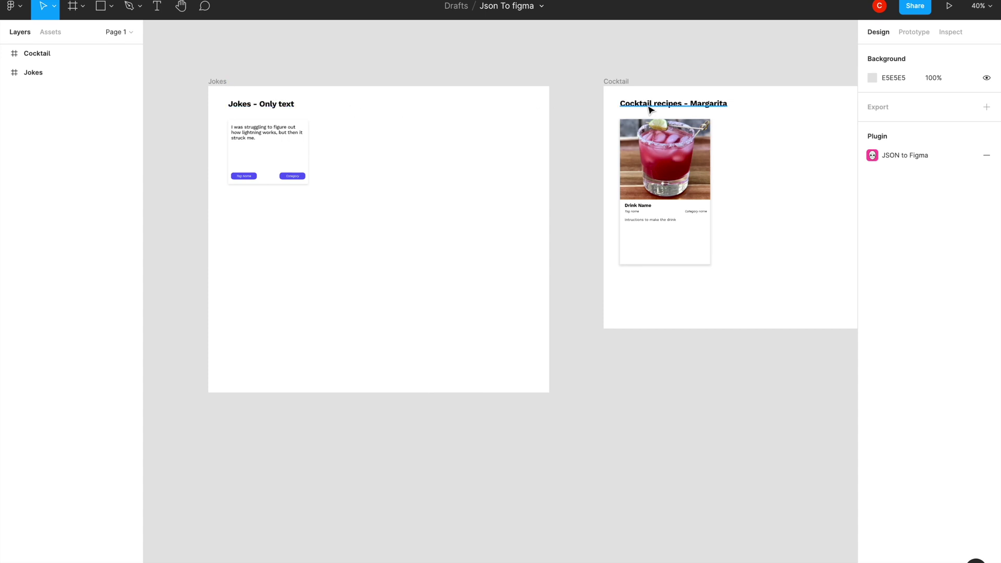
{"action": "scroll", "coordinate": [311, 152], "scroll_direction": "up", "scroll_amount": 5}
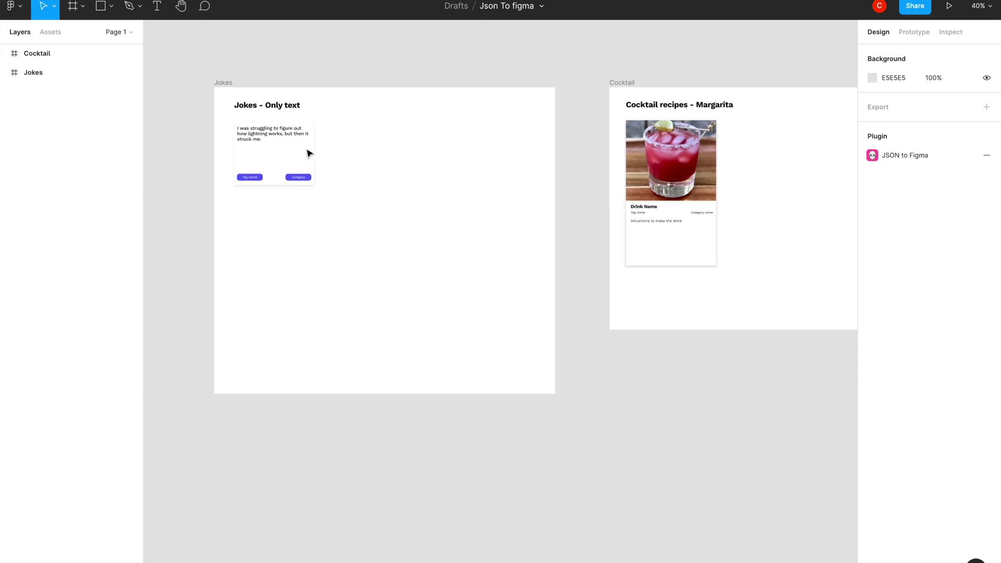
{"action": "scroll", "coordinate": [311, 153], "scroll_direction": "up", "scroll_amount": 3}
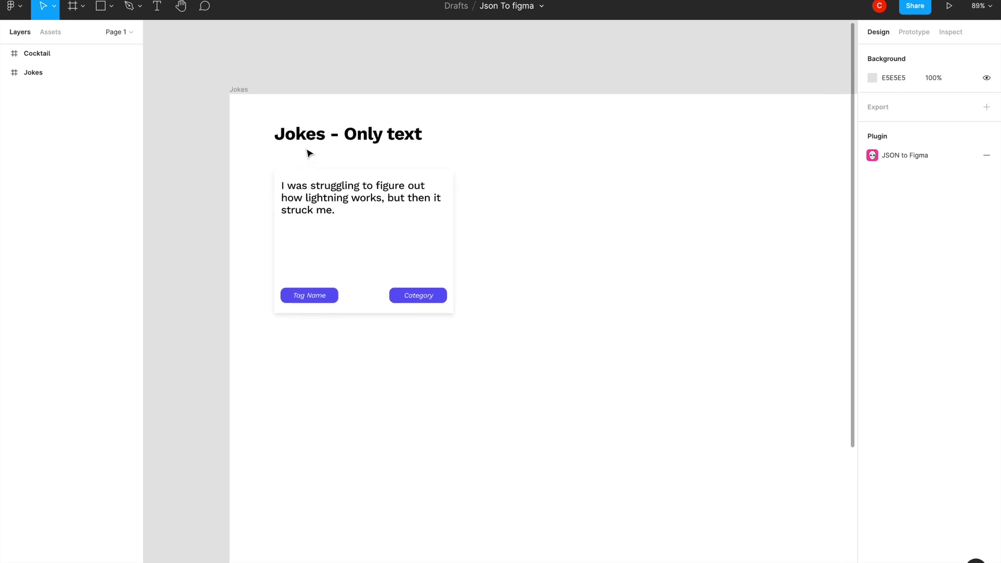
Duplicate the joke card into three identical cards in a row, then switch desktops
{"action": "left_click", "coordinate": [329, 186]}
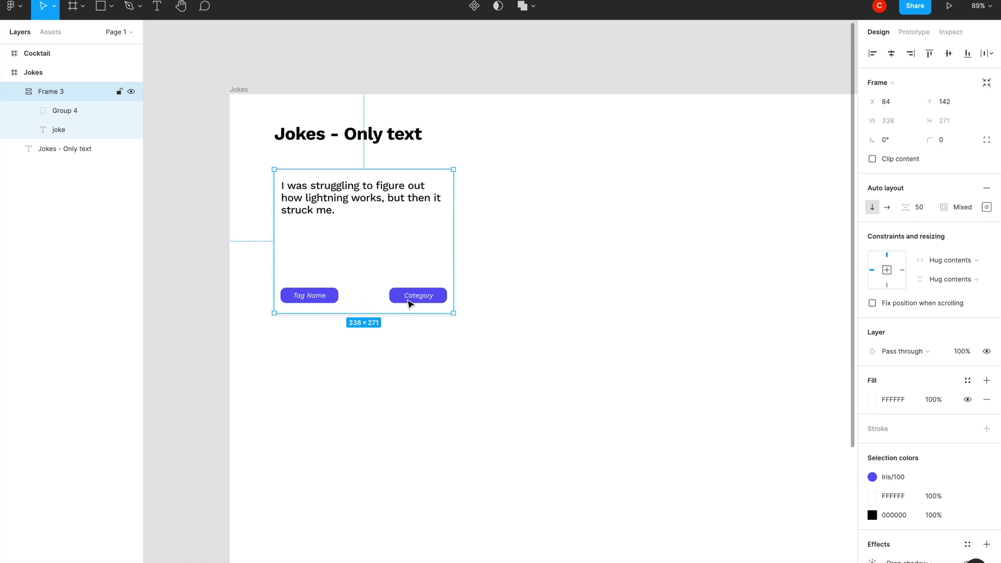
{"action": "scroll", "coordinate": [410, 304], "scroll_direction": "down", "scroll_amount": 1}
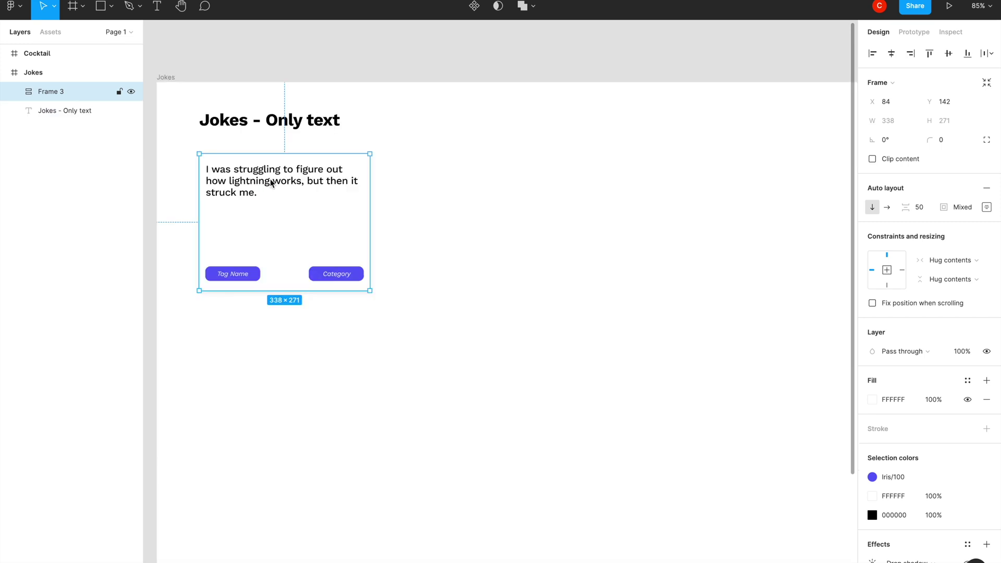
{"action": "left_click_drag", "start_coordinate": [271, 182], "coordinate": [696, 181]}
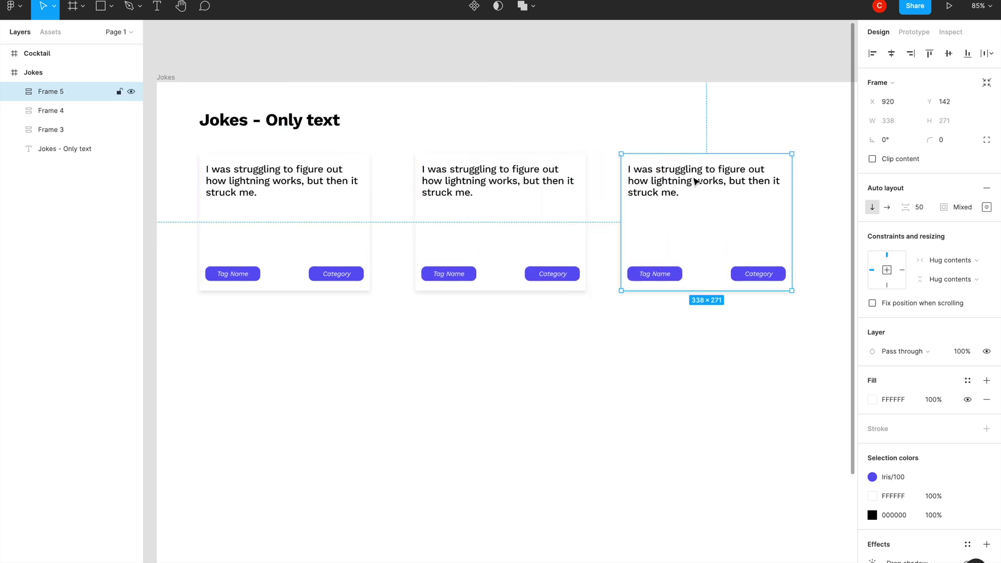
{"action": "left_click", "coordinate": [668, 323]}
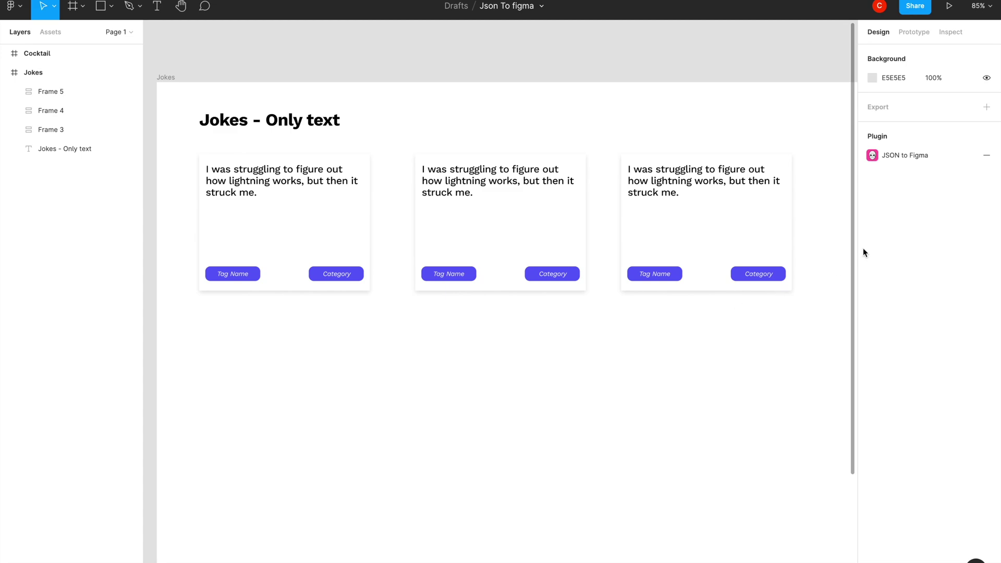
{"action": "left_click", "coordinate": [766, 275]}
{"action": "key", "text": "ctrl+Right"}
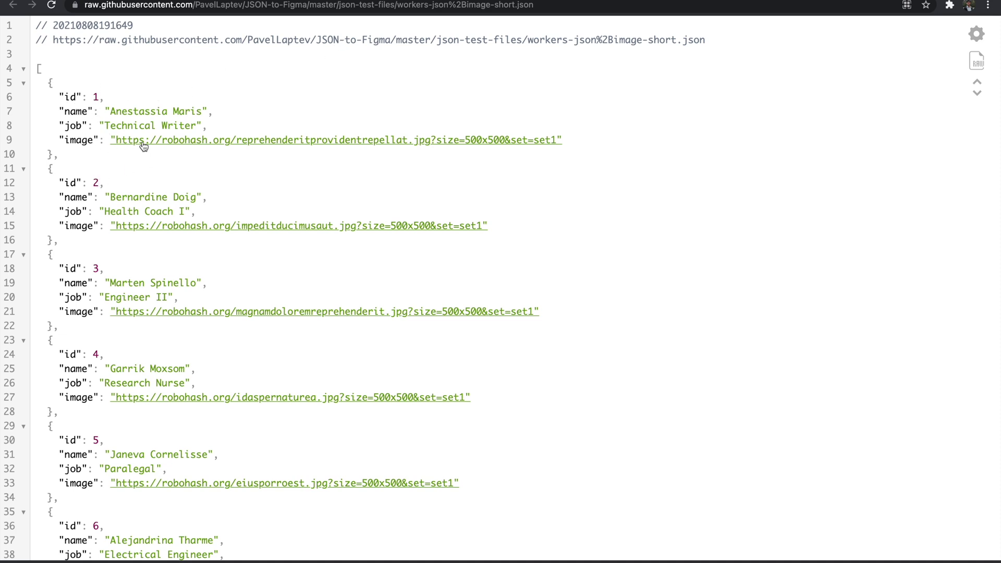
Copy the workers JSON file's URL from Chrome and launch JSON to Figma back in Figma
{"action": "left_click", "coordinate": [369, 7]}
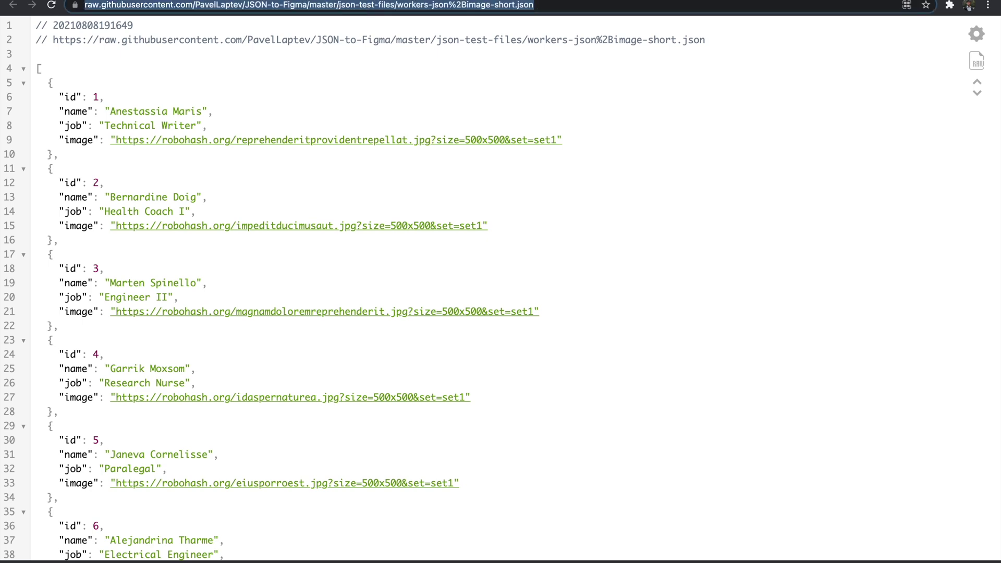
{"action": "key", "text": "ctrl+Left"}
{"action": "key", "text": "ctrl+Left"}
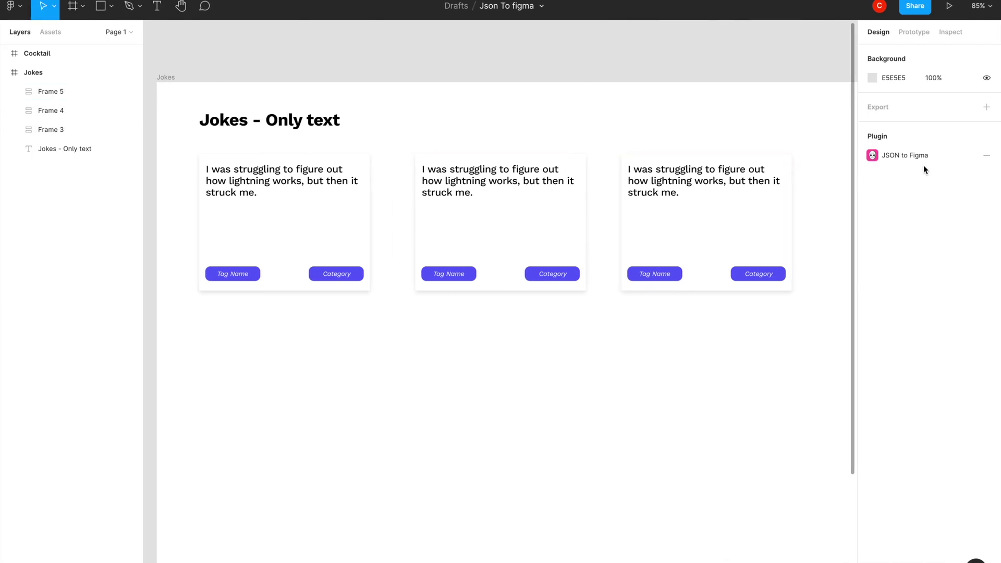
{"action": "left_click", "coordinate": [909, 152]}
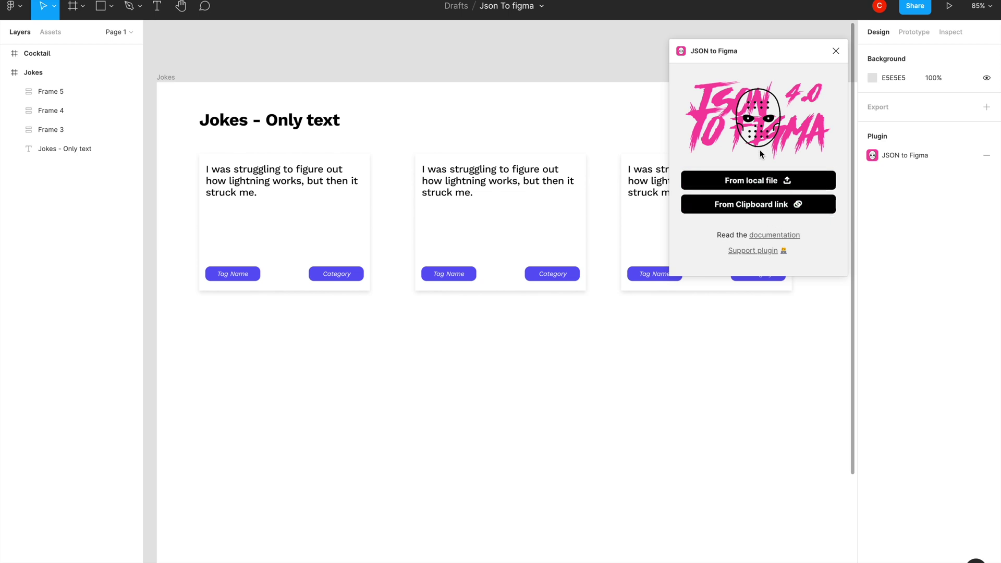
Load the workers JSON from the clipboard link and select the id key
{"action": "left_click", "coordinate": [769, 205]}
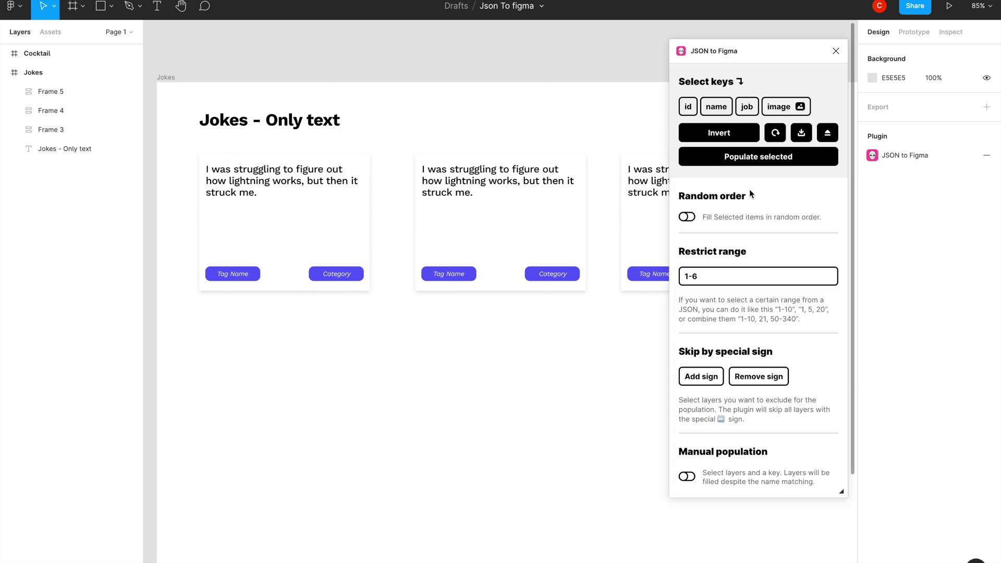
{"action": "left_click", "coordinate": [689, 109]}
Fill the three cards' joke texts with JSON names, using manual population and random order
{"action": "left_click", "coordinate": [687, 477]}
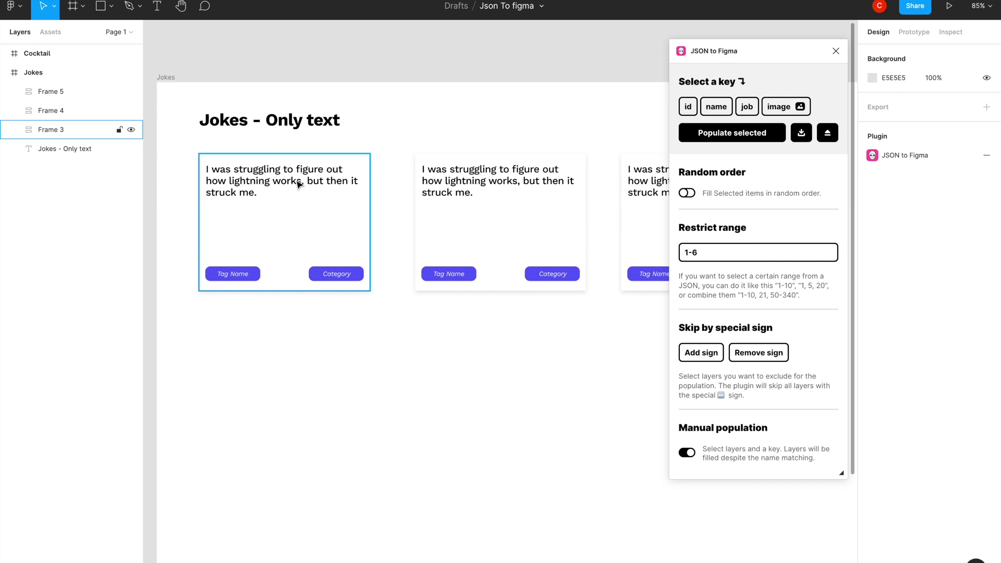
{"action": "double_click", "coordinate": [270, 186]}
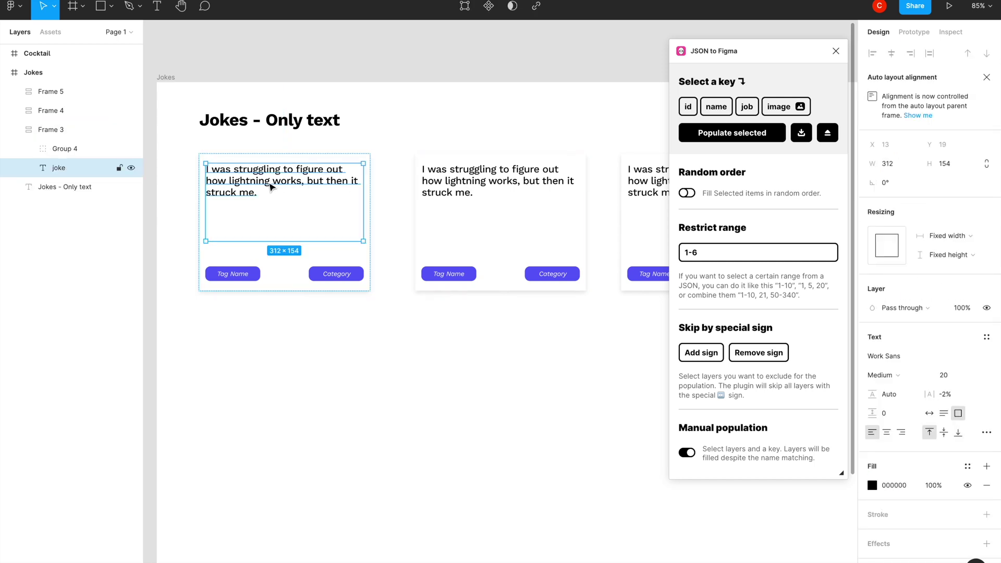
{"action": "double_click", "coordinate": [496, 182], "text": "shift"}
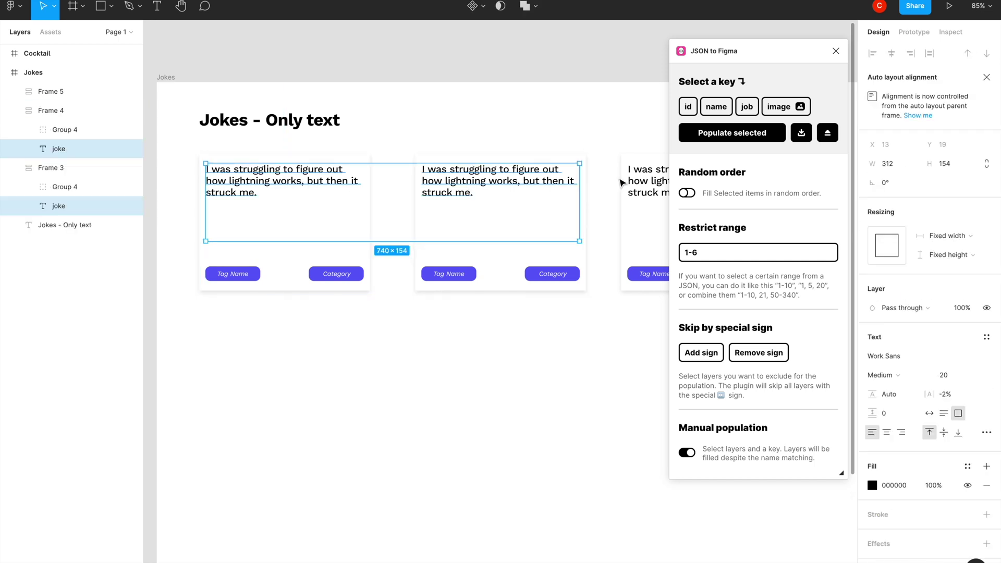
{"action": "double_click", "coordinate": [641, 181], "text": "shift"}
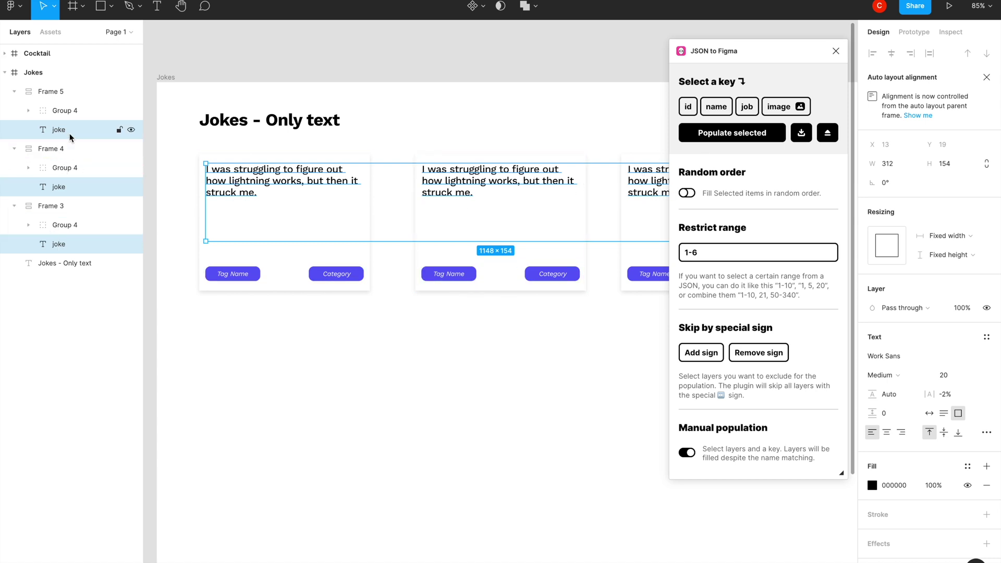
{"action": "left_click", "coordinate": [716, 107]}
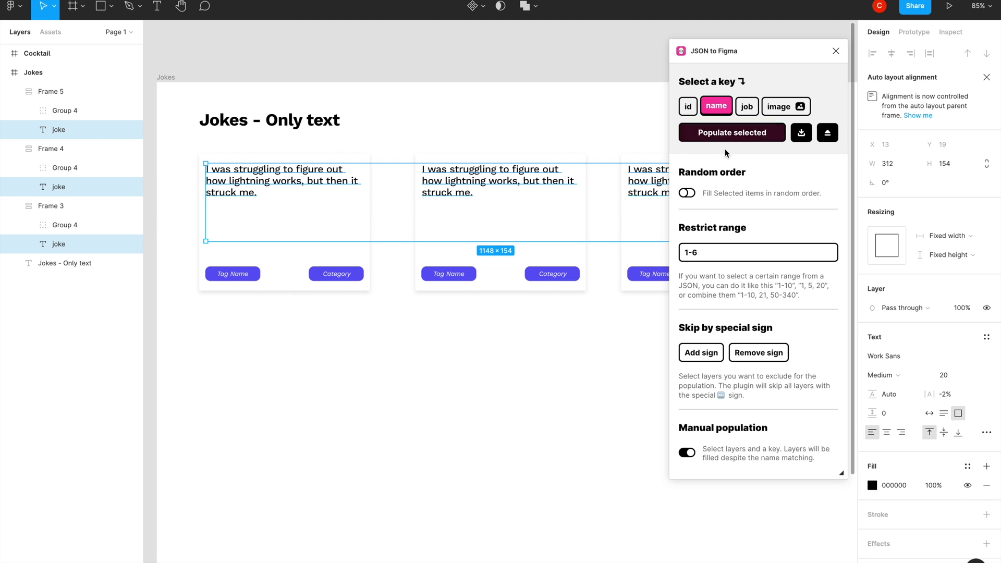
{"action": "left_click", "coordinate": [689, 194]}
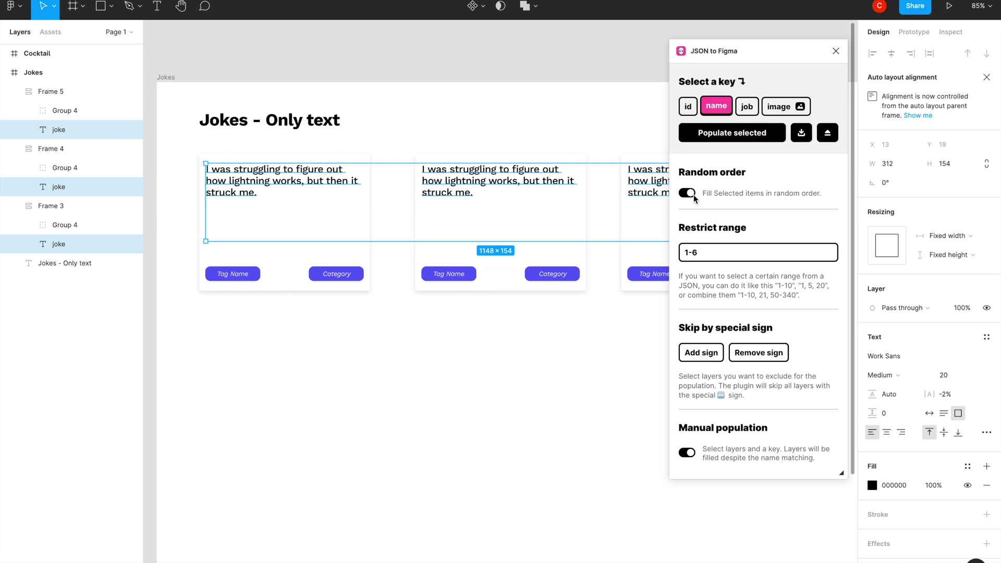
{"action": "left_click", "coordinate": [725, 135]}
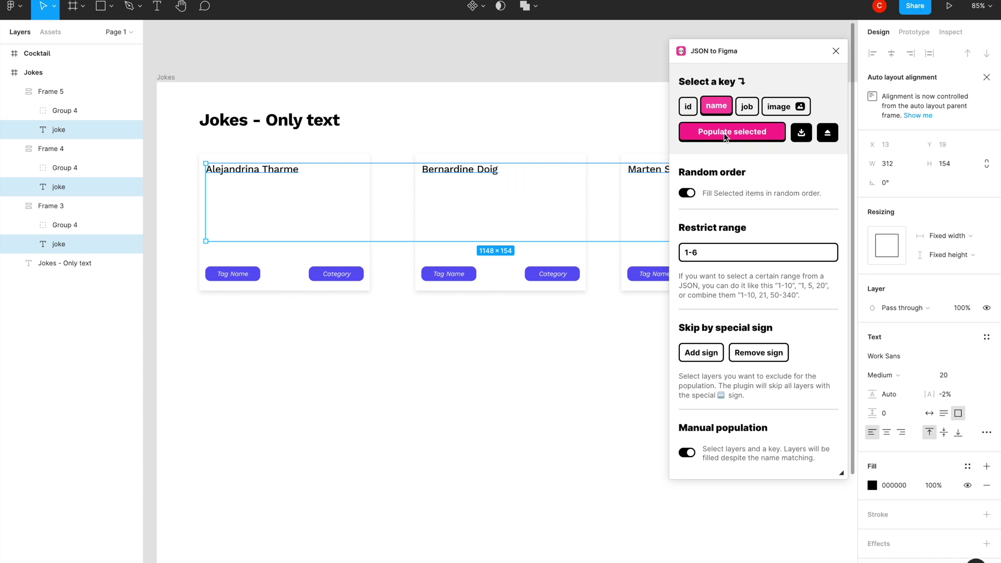
Reshuffle the random names on the three cards several times, then deselect them
{"action": "scroll", "coordinate": [438, 293], "scroll_direction": "right", "scroll_amount": 3}
{"action": "scroll", "coordinate": [438, 297], "scroll_direction": "down", "scroll_amount": 2}
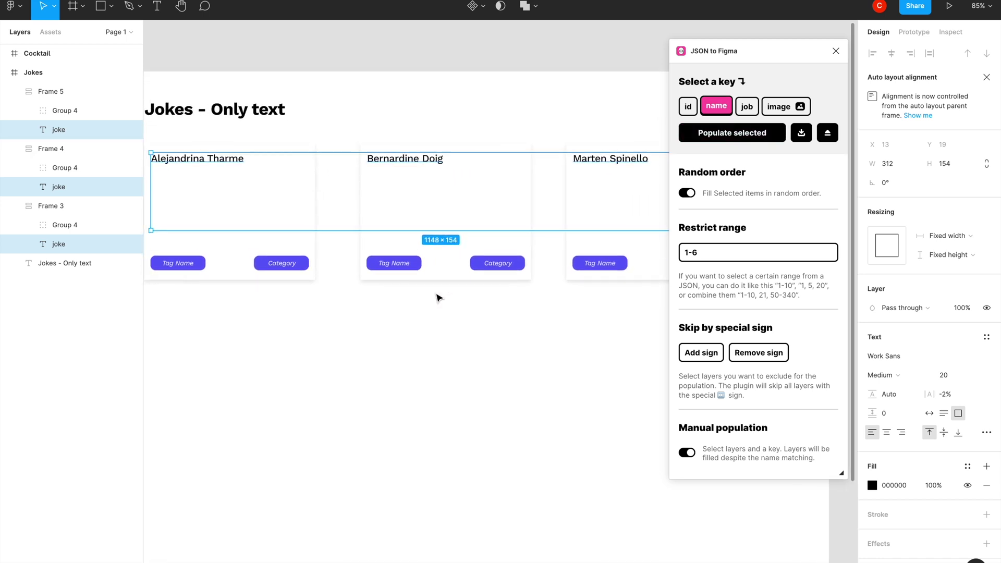
{"action": "left_click", "coordinate": [686, 139]}
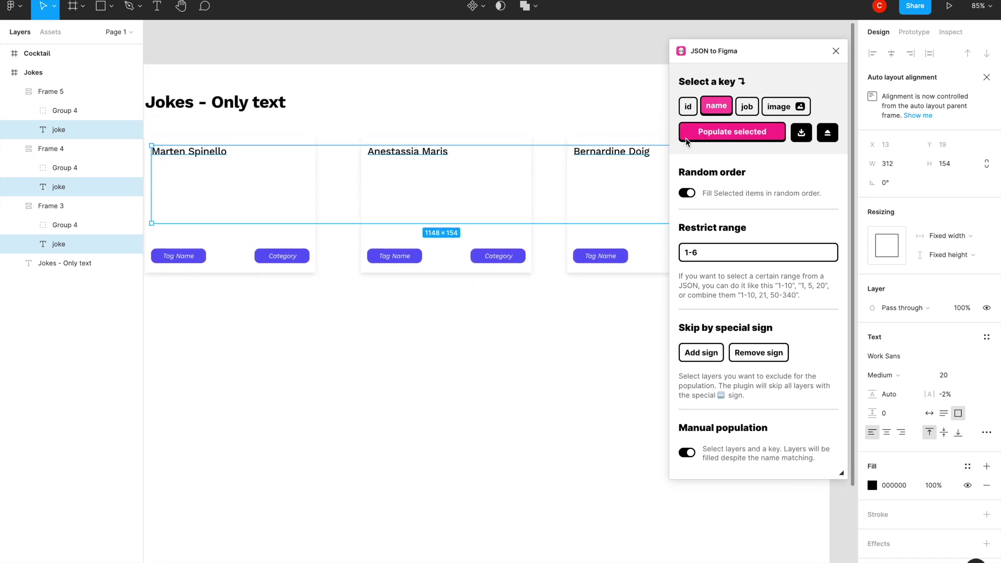
{"action": "left_click", "coordinate": [687, 141]}
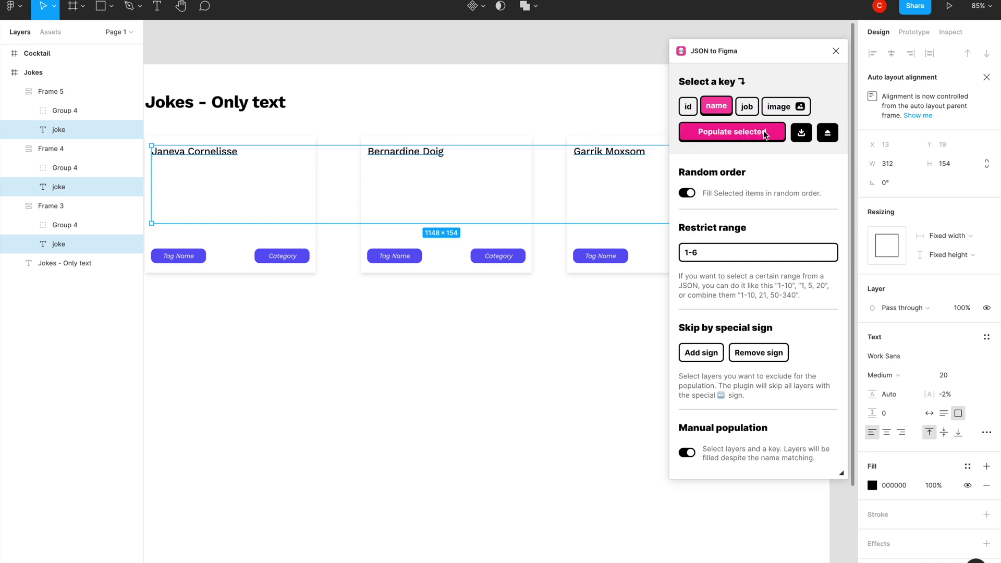
{"action": "left_click", "coordinate": [751, 136]}
{"action": "left_click", "coordinate": [751, 137]}
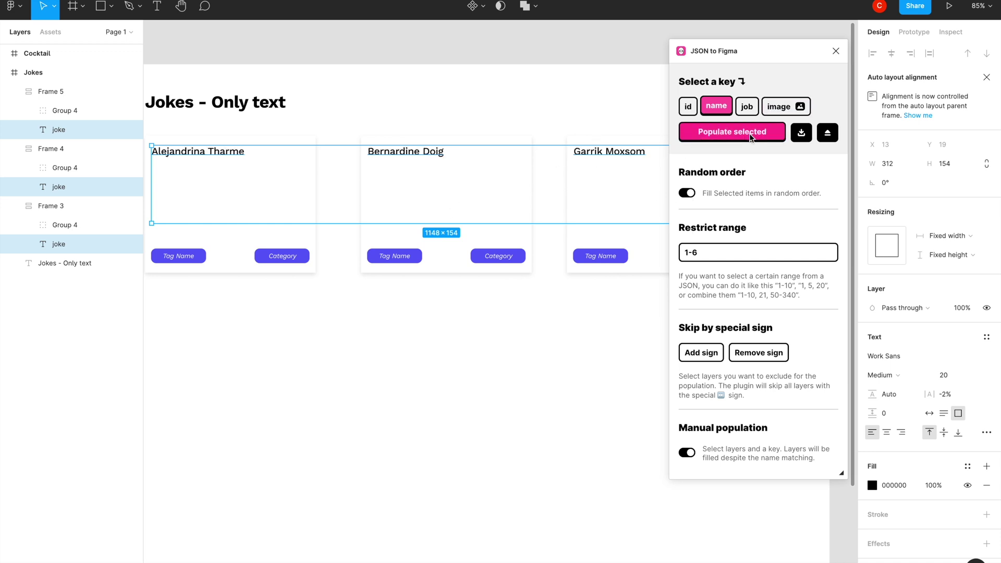
{"action": "left_click", "coordinate": [751, 136]}
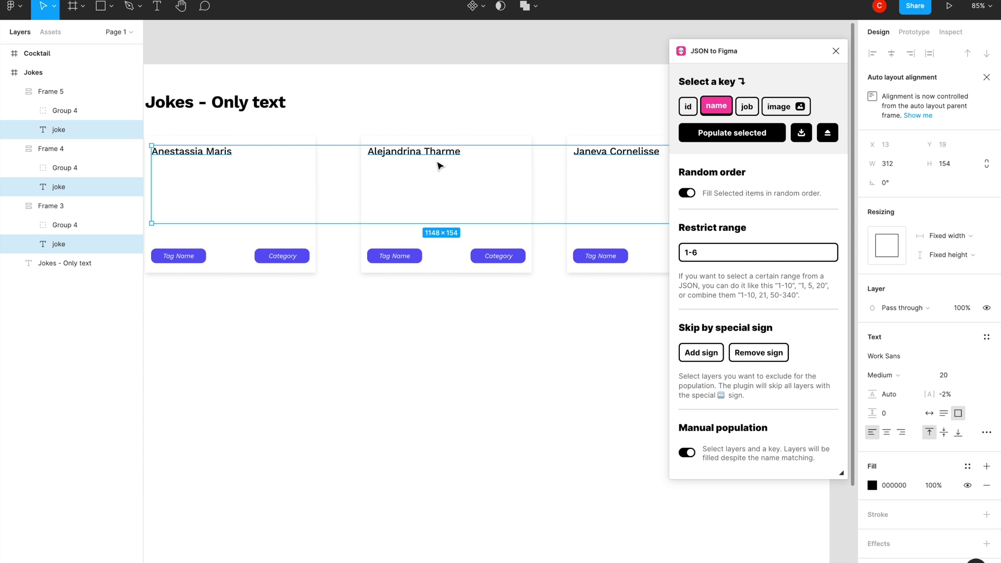
{"action": "scroll", "coordinate": [438, 166], "scroll_direction": "left", "scroll_amount": 1}
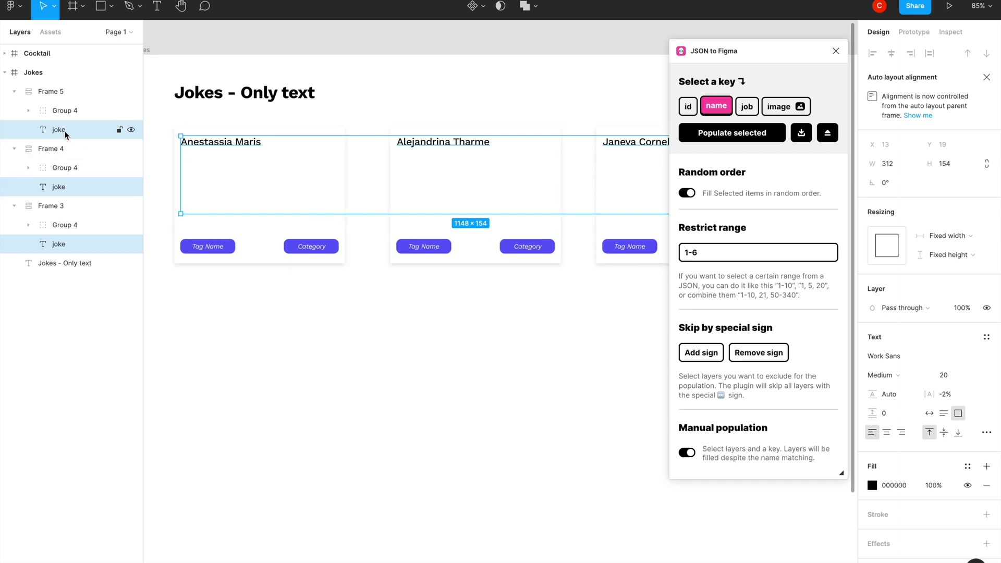
{"action": "left_click", "coordinate": [342, 365]}
Delete the extra cards Frame 4 and Frame 5
{"action": "left_click", "coordinate": [459, 212]}
{"action": "left_click", "coordinate": [640, 198], "text": "shift"}
{"action": "key", "text": "Delete"}
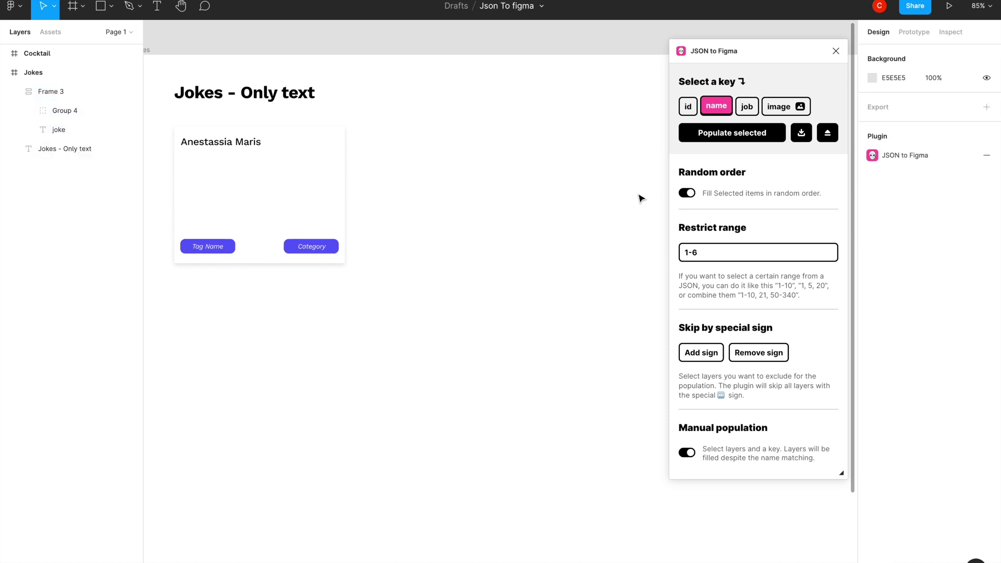
Rename the card's text layers from 'joke' to 'name' and 'type' to 'job'
{"action": "left_click", "coordinate": [217, 142]}
{"action": "double_click", "coordinate": [218, 145]}
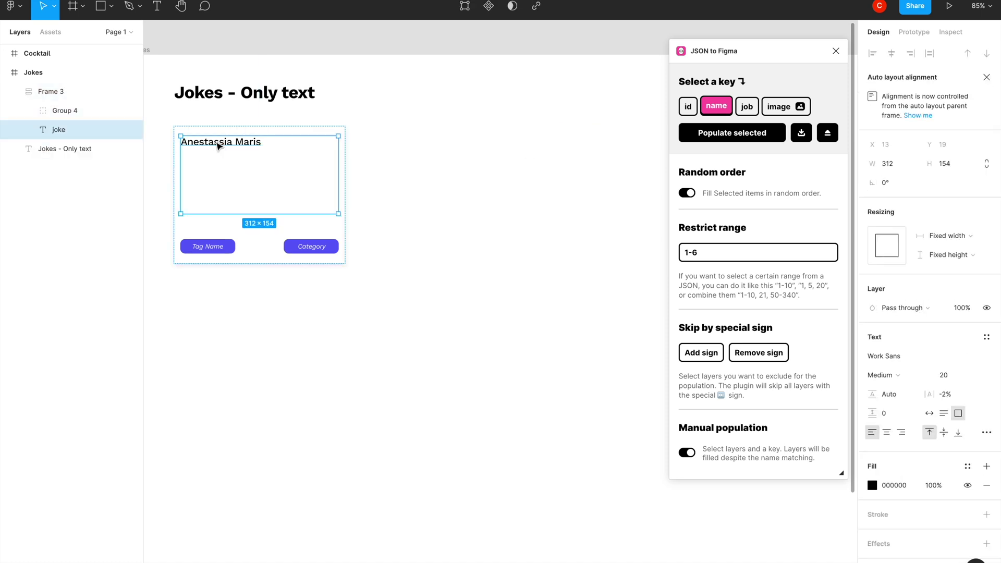
{"action": "double_click", "coordinate": [217, 145]}
{"action": "double_click", "coordinate": [56, 133]}
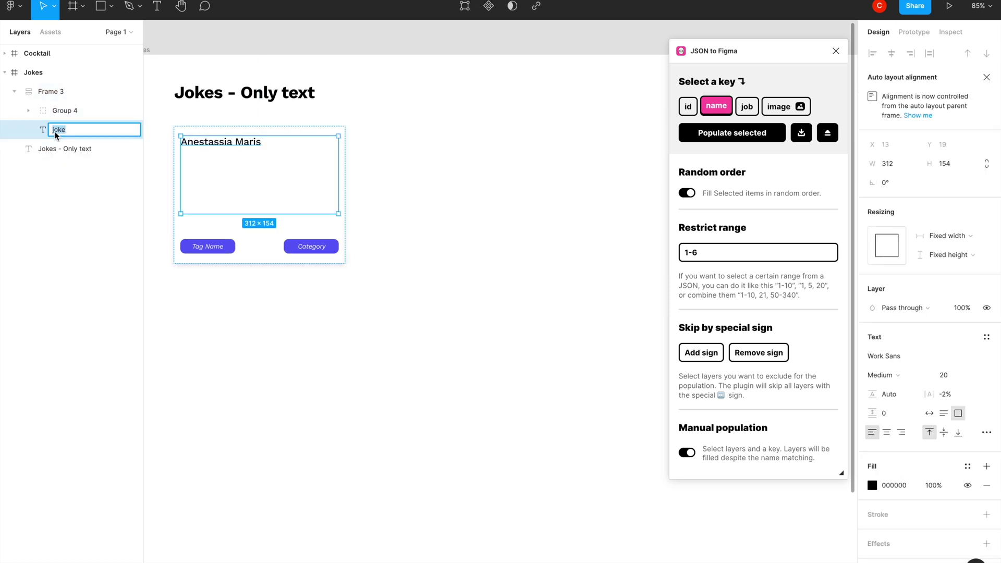
{"action": "type", "text": "Na"}
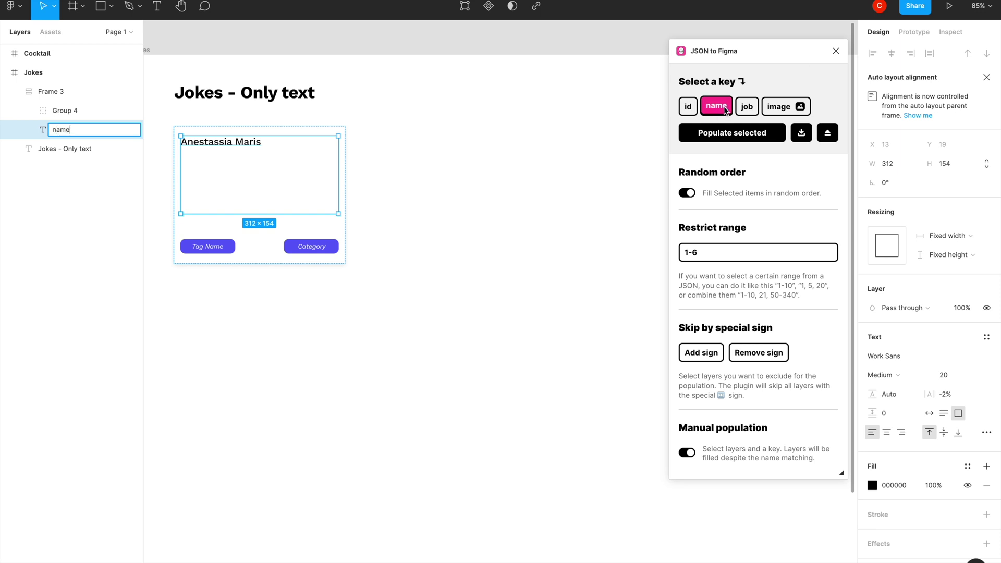
{"action": "left_click", "coordinate": [28, 111]}
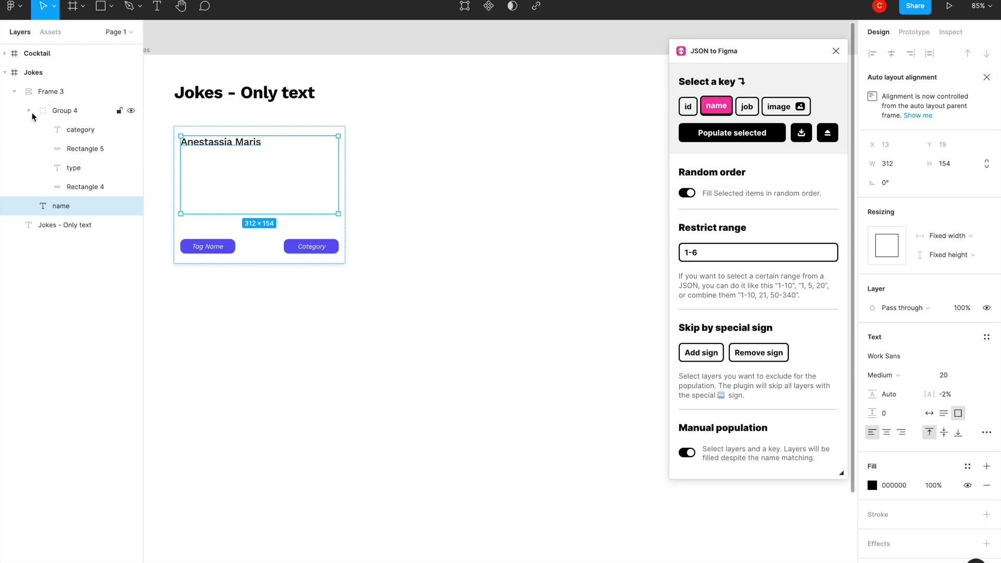
{"action": "left_click", "coordinate": [76, 172]}
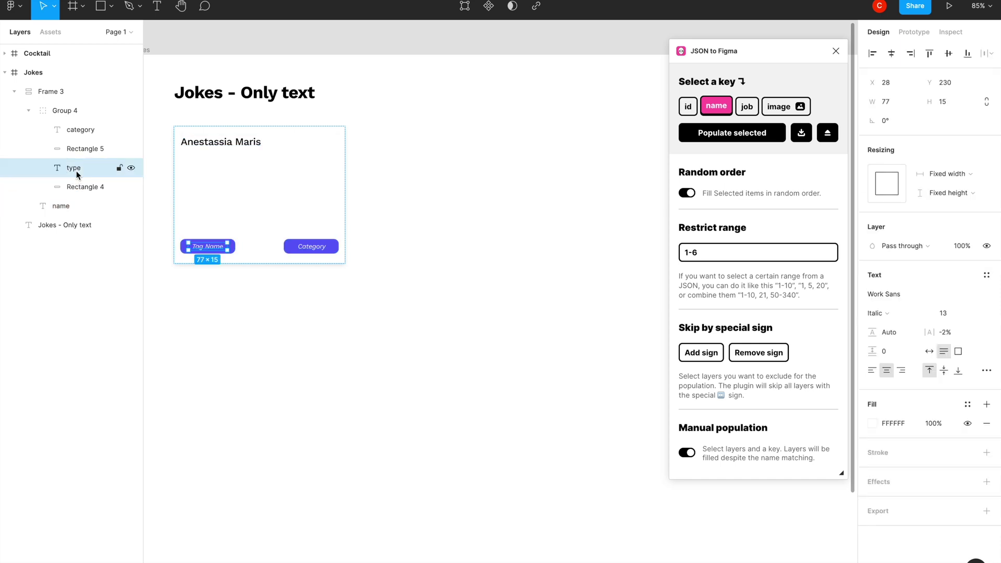
{"action": "double_click", "coordinate": [76, 170]}
{"action": "type", "text": "job"}
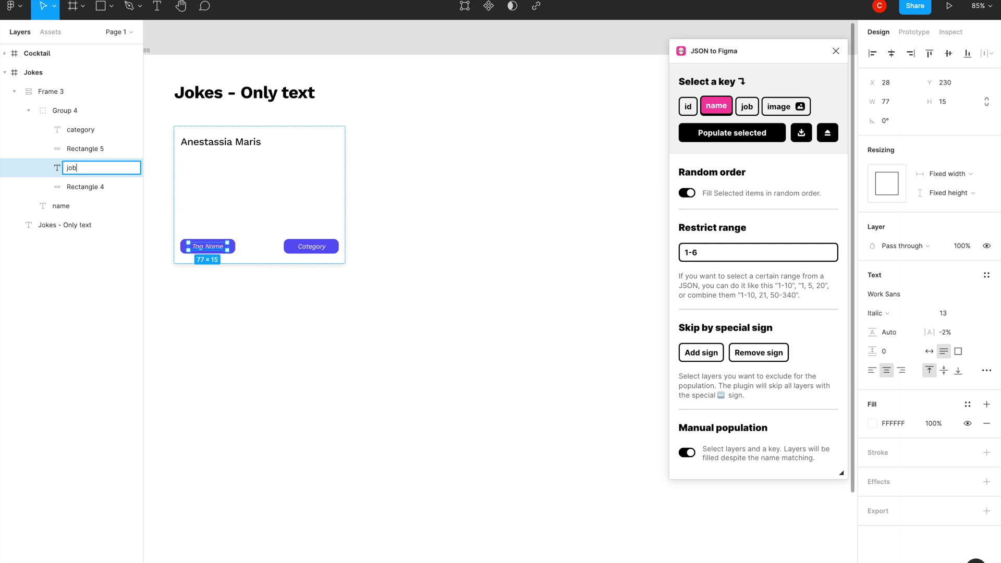
{"action": "left_click", "coordinate": [264, 137]}
Duplicate the Frame 3 card to its right, 73 px apart
{"action": "left_click", "coordinate": [309, 144]}
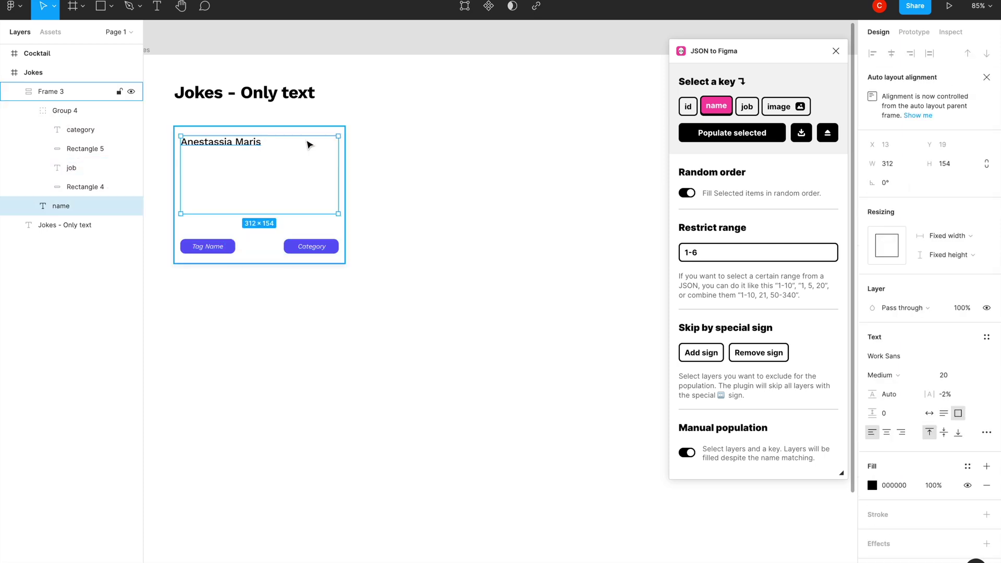
{"action": "left_click", "coordinate": [374, 150]}
{"action": "left_click", "coordinate": [282, 154]}
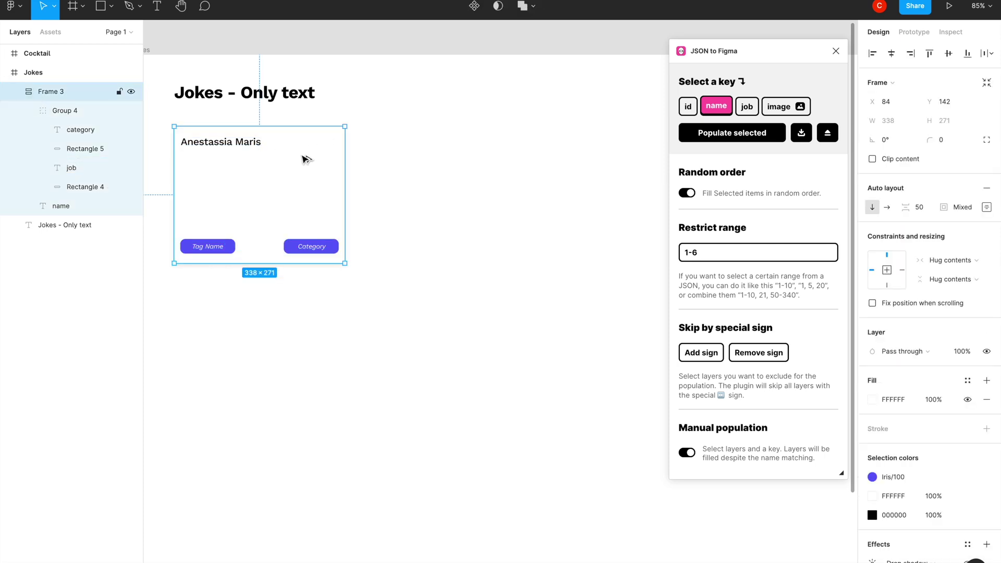
{"action": "left_click_drag", "start_coordinate": [307, 159], "coordinate": [514, 324]}
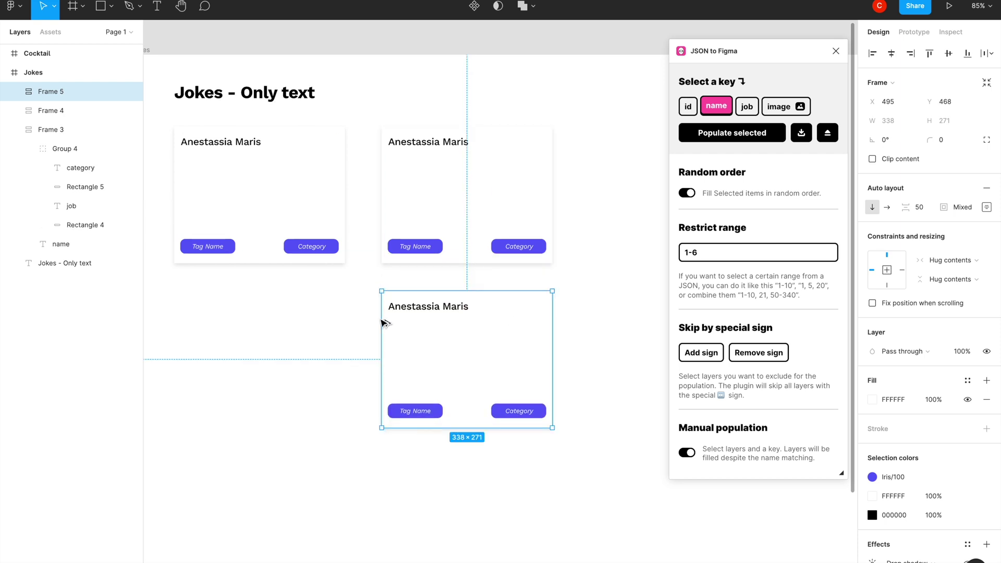
Complete a 2×2 grid of card copies and select all four cards
{"action": "left_click_drag", "start_coordinate": [386, 325], "coordinate": [302, 323]}
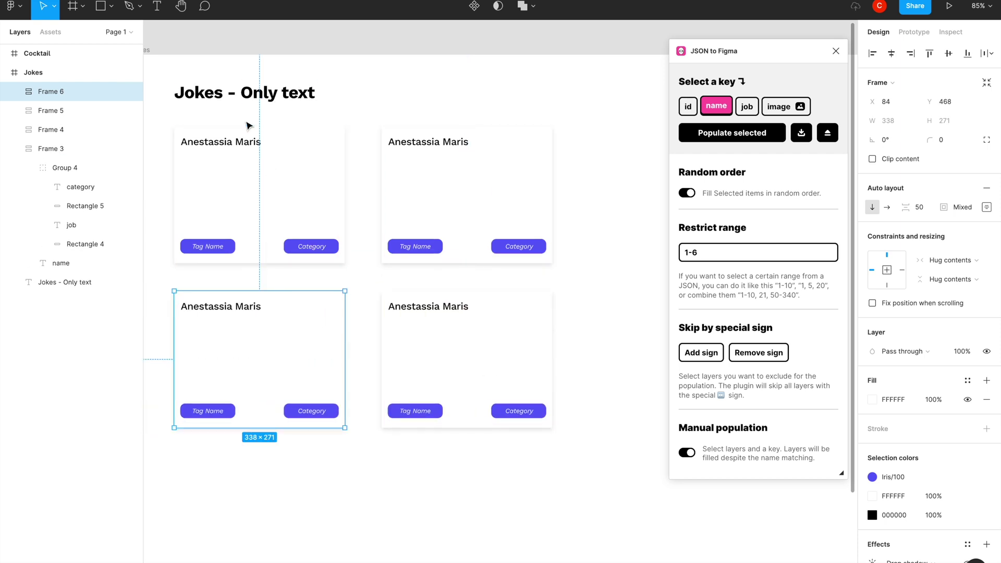
{"action": "left_click", "coordinate": [268, 166]}
{"action": "left_click", "coordinate": [414, 161], "text": "shift"}
{"action": "left_click", "coordinate": [262, 355], "text": "shift"}
{"action": "left_click", "coordinate": [441, 353], "text": "shift"}
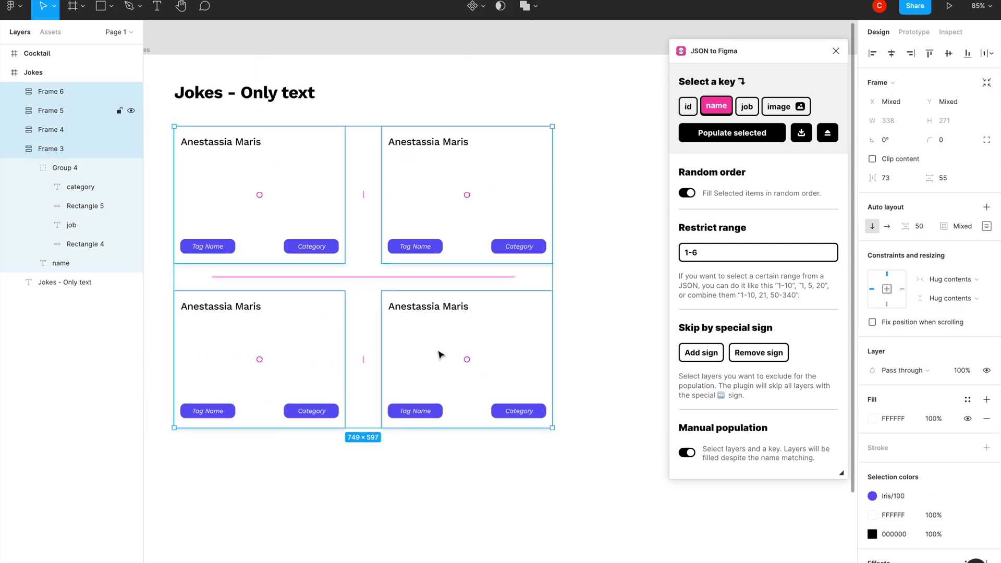
Populate the four cards with name and job keys, manual population off
{"action": "left_click", "coordinate": [688, 452]}
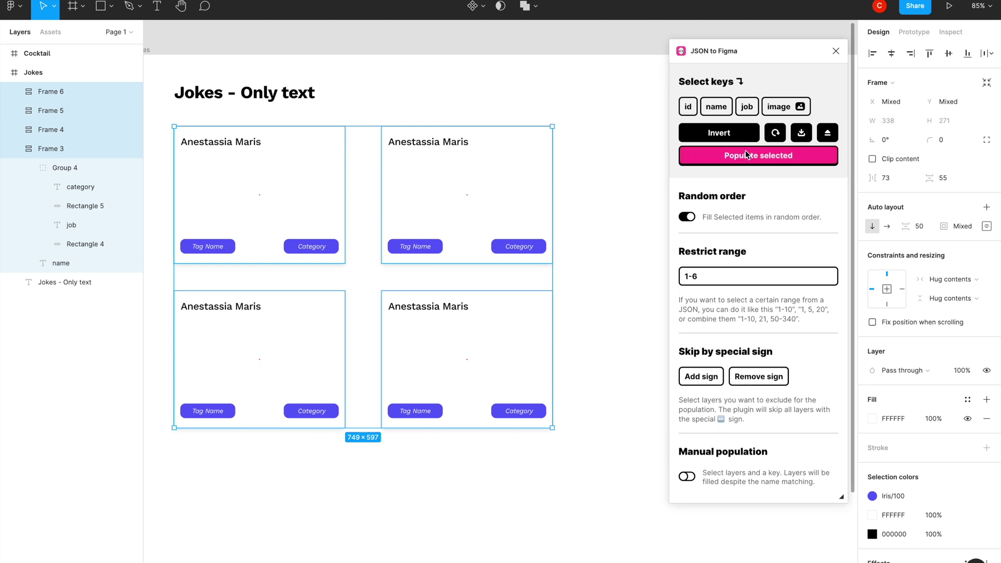
{"action": "left_click", "coordinate": [718, 107]}
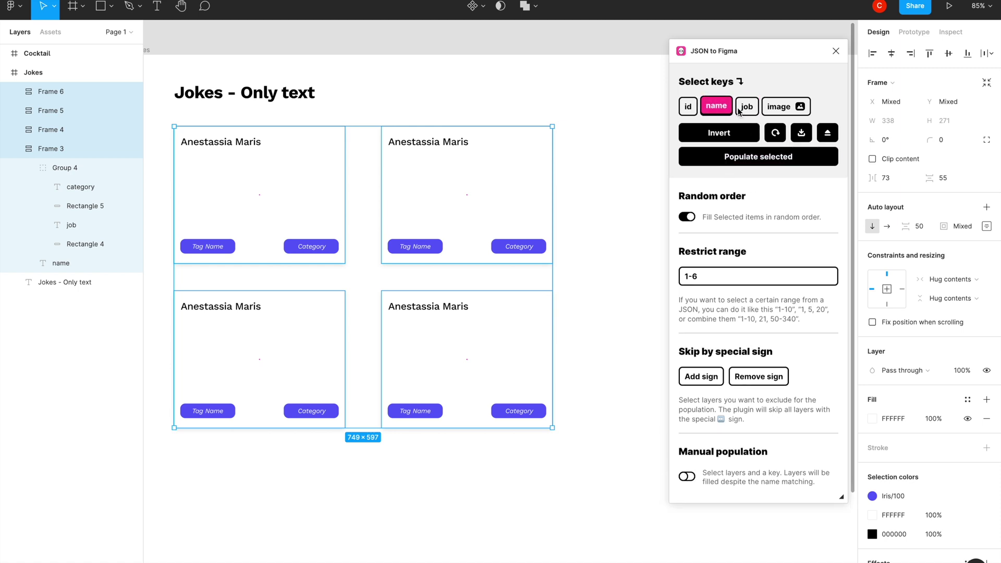
{"action": "left_click", "coordinate": [741, 110]}
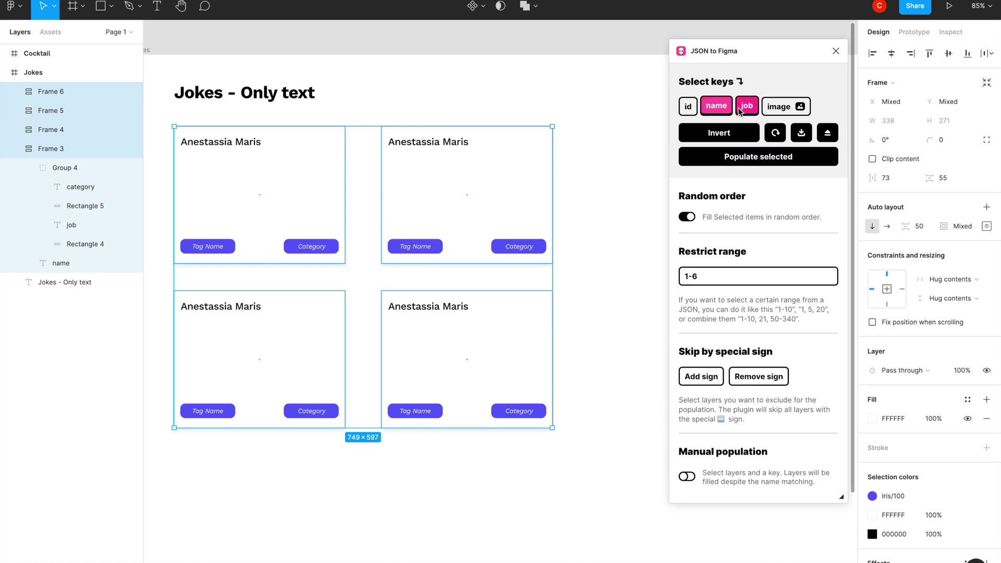
{"action": "left_click", "coordinate": [743, 162]}
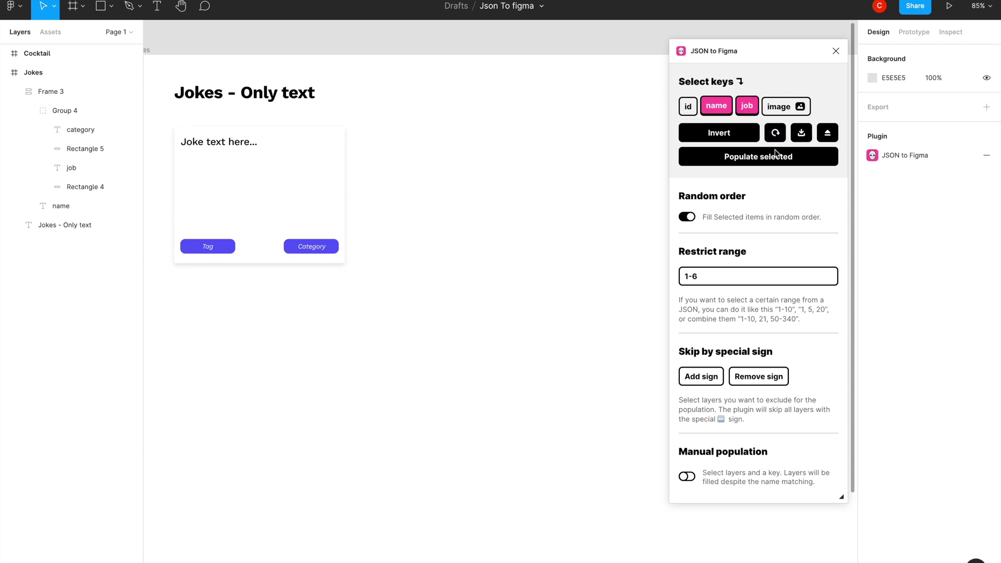
Close the JSON to Figma plugin and switch over to the browser
{"action": "left_click", "coordinate": [835, 51]}
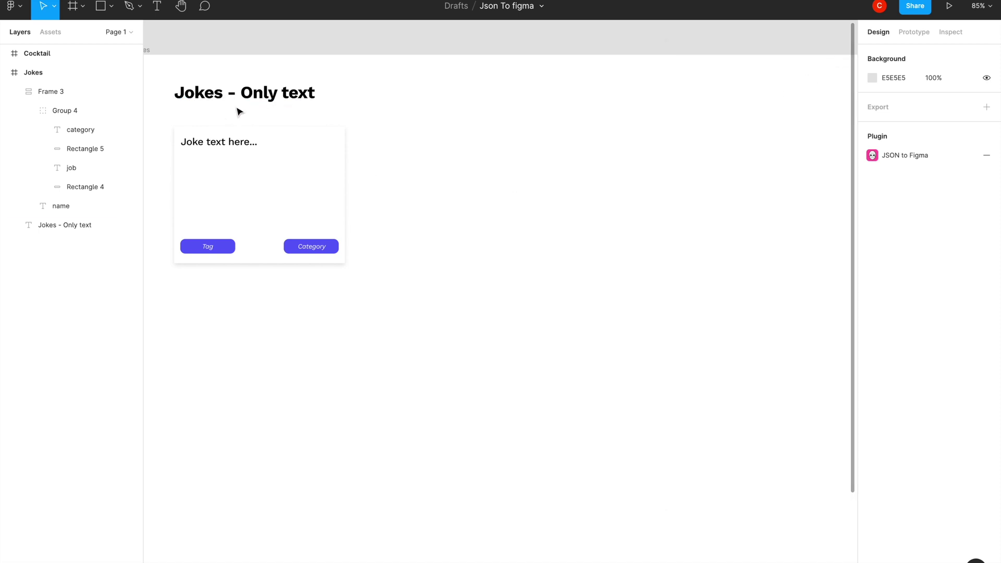
{"action": "key", "text": "ctrl+Right"}
{"action": "key", "text": "ctrl+Right"}
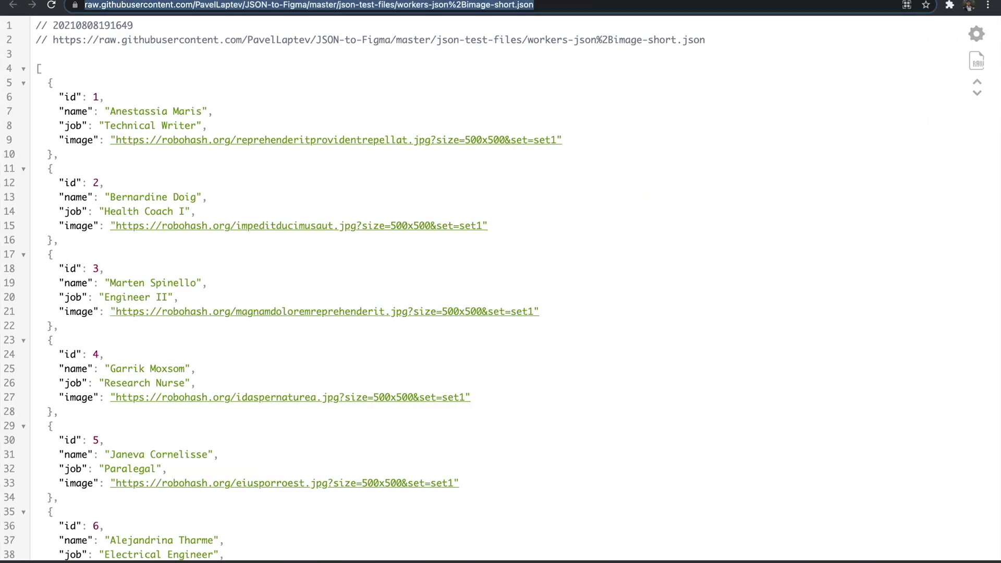
Return to the v2.jokeapi.dev jokes JSON, inspect its fields, and select its URL
{"action": "key", "text": "super+bracketleft"}
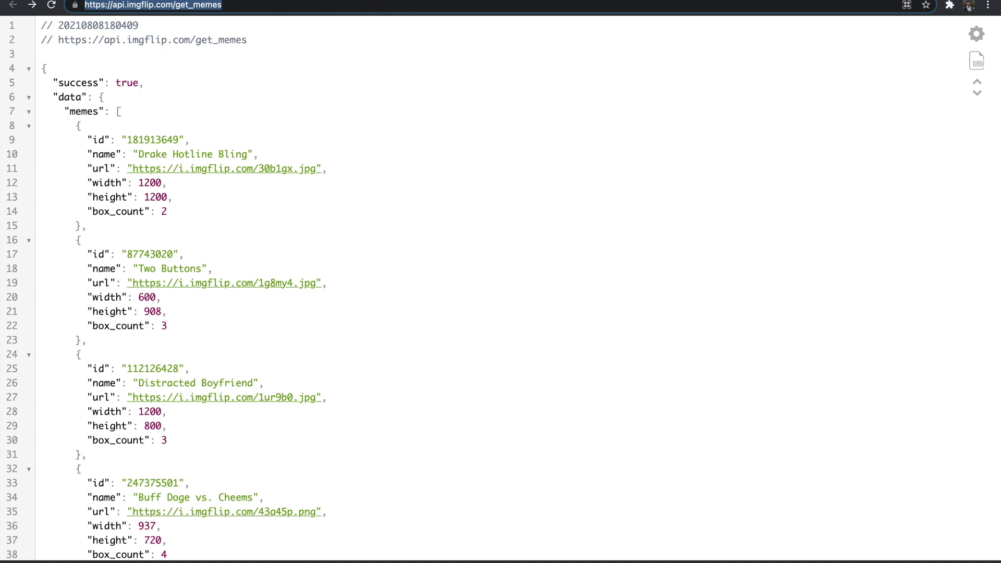
{"action": "key", "text": "super+bracketright"}
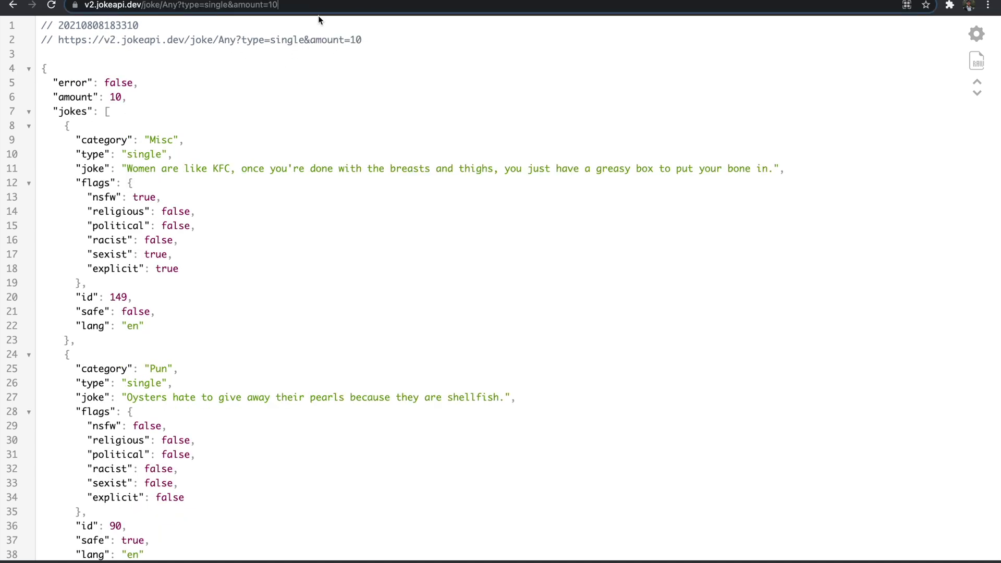
{"action": "left_click_drag", "start_coordinate": [63, 132], "coordinate": [164, 265]}
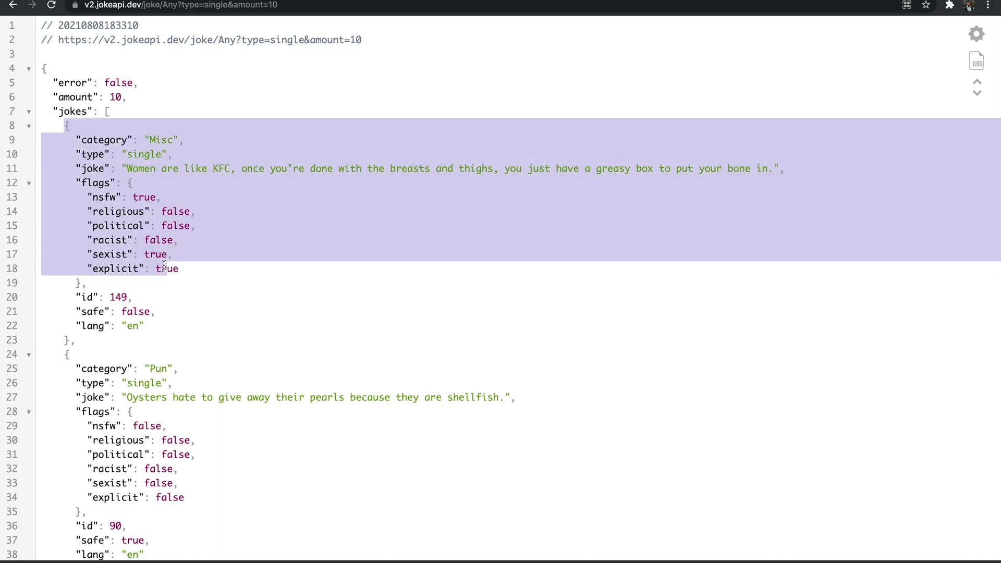
{"action": "left_click", "coordinate": [122, 100]}
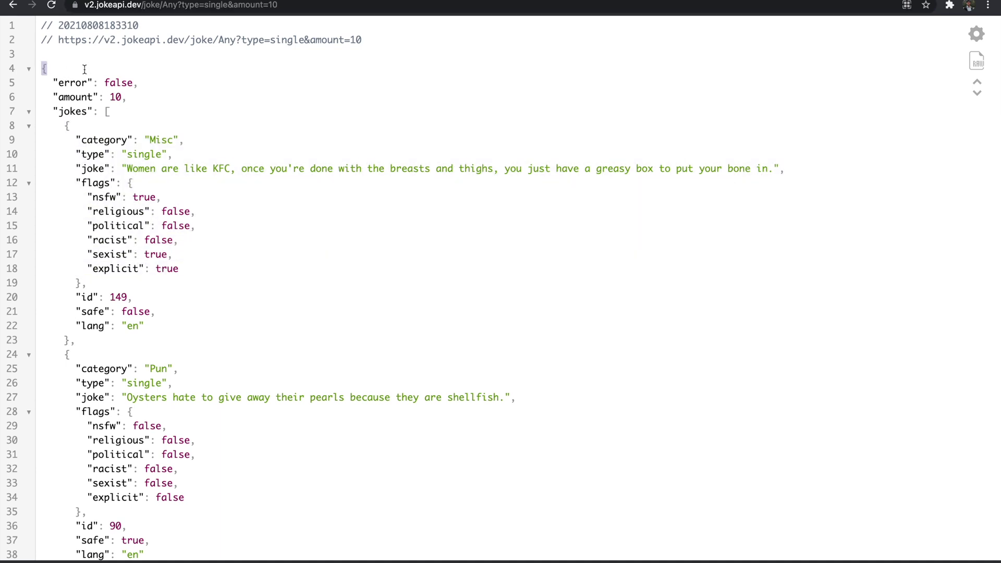
{"action": "left_click_drag", "start_coordinate": [75, 83], "coordinate": [144, 92]}
{"action": "left_click_drag", "start_coordinate": [86, 113], "coordinate": [125, 114]}
{"action": "left_click", "coordinate": [125, 114]}
{"action": "left_click", "coordinate": [182, 5]}
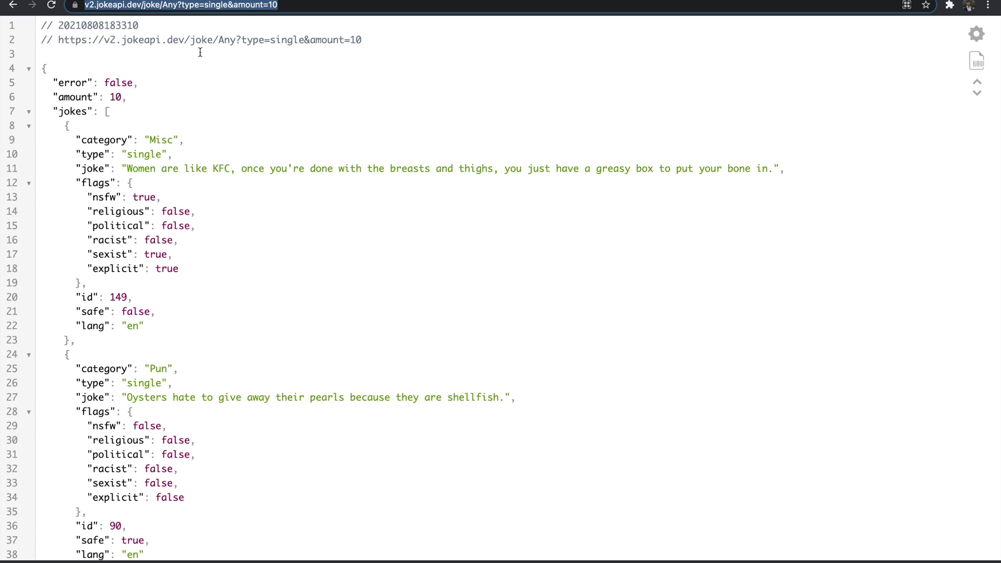
{"action": "key", "text": "ctrl+Left"}
{"action": "key", "text": "ctrl+Left"}
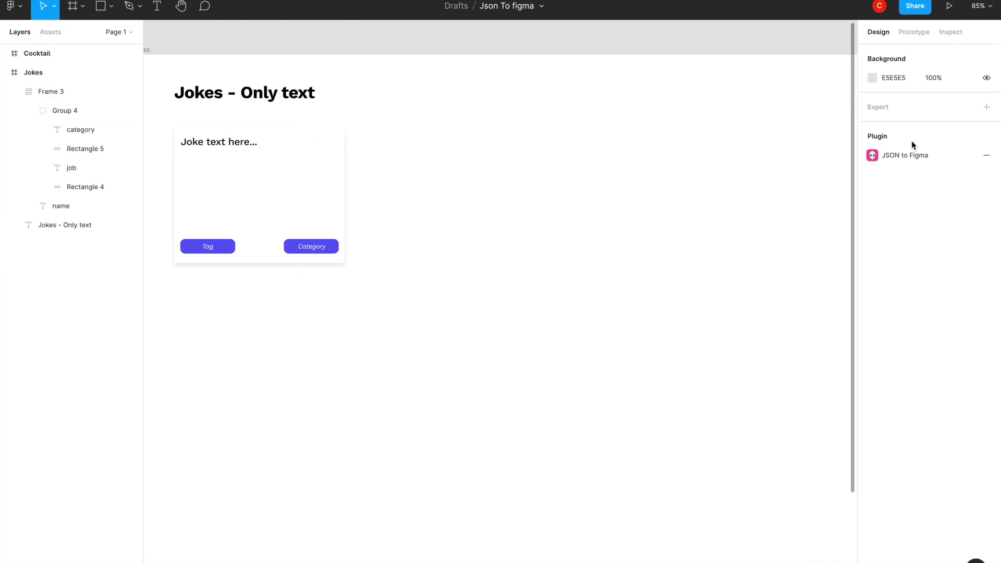
Launch JSON to Figma with the From Clipboard import, then go to the JokeAPI response in Chrome
{"action": "left_click", "coordinate": [904, 158]}
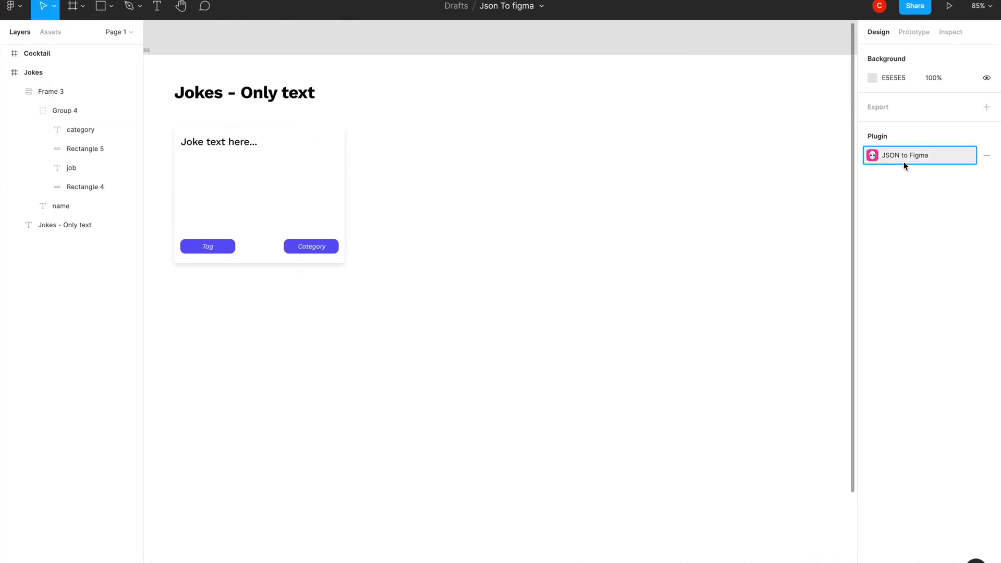
{"action": "left_click", "coordinate": [765, 204]}
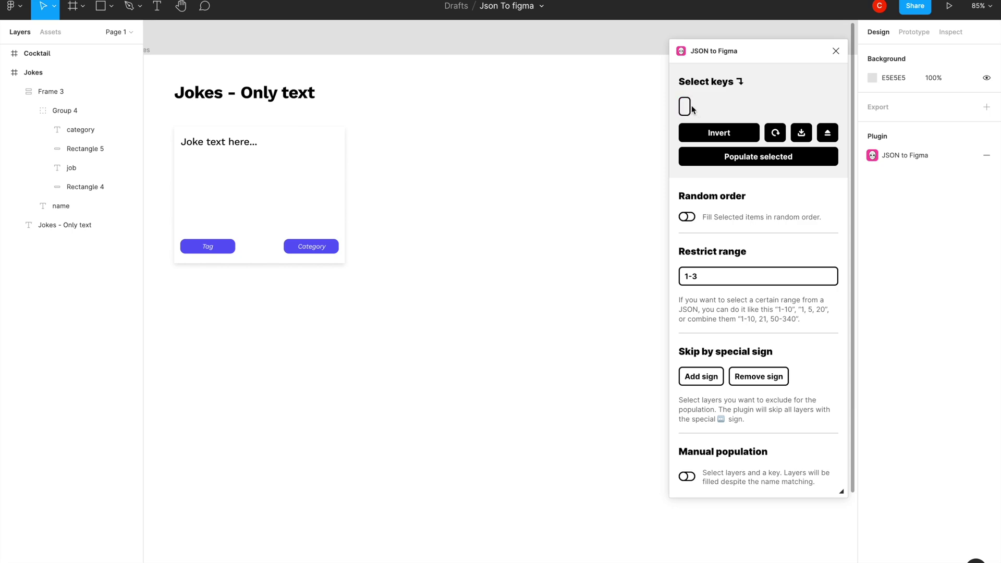
{"action": "key", "text": "ctrl+Right"}
{"action": "key", "text": "ctrl+Right"}
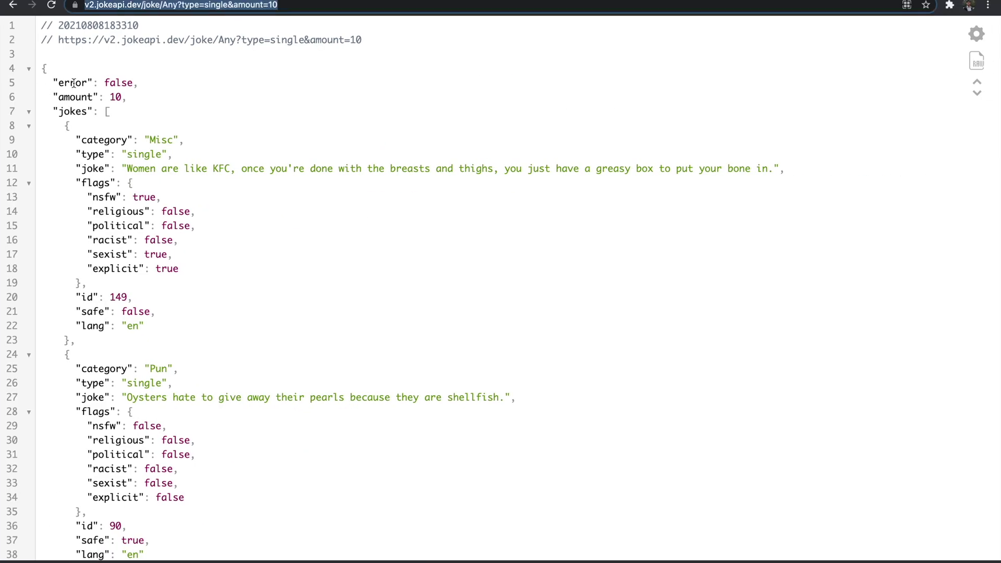
Select and copy the entire jokes array from the JokeAPI response, through its closing bracket
{"action": "left_click", "coordinate": [53, 68]}
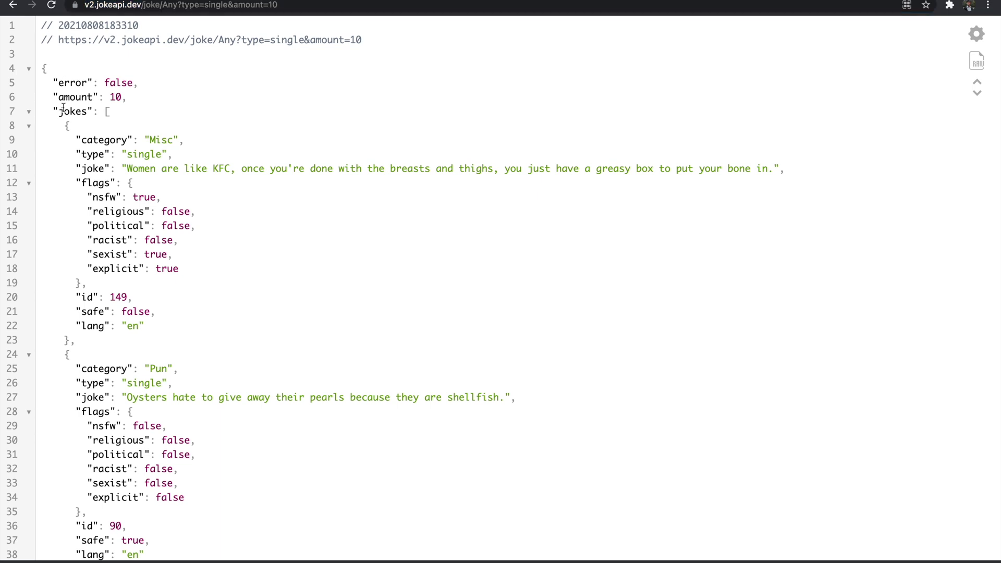
{"action": "left_click_drag", "start_coordinate": [65, 121], "coordinate": [100, 137]}
{"action": "left_click", "coordinate": [96, 133]}
{"action": "left_click_drag", "start_coordinate": [55, 128], "coordinate": [93, 112]}
{"action": "left_click", "coordinate": [120, 112]}
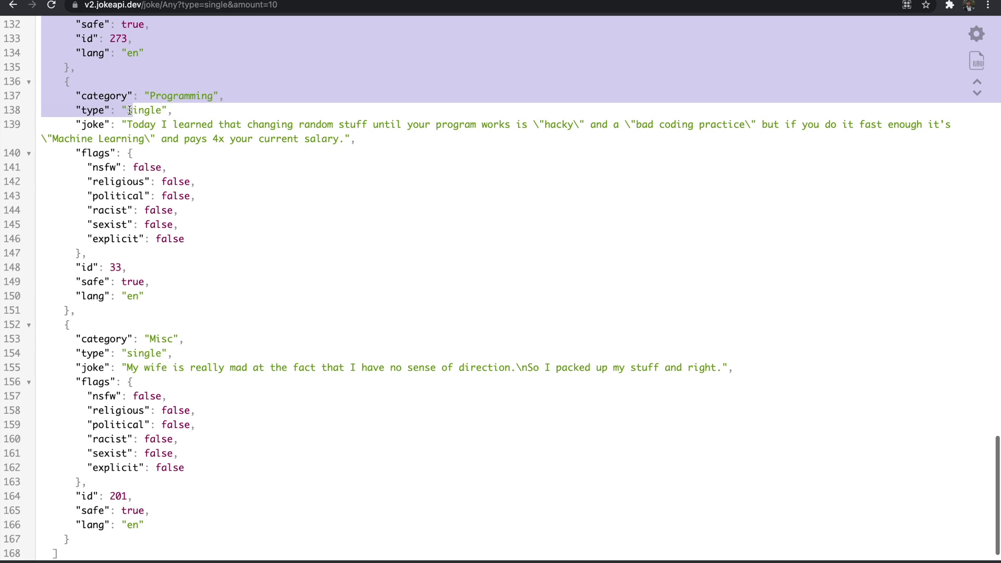
{"action": "left_click_drag", "start_coordinate": [129, 110], "coordinate": [148, 137]}
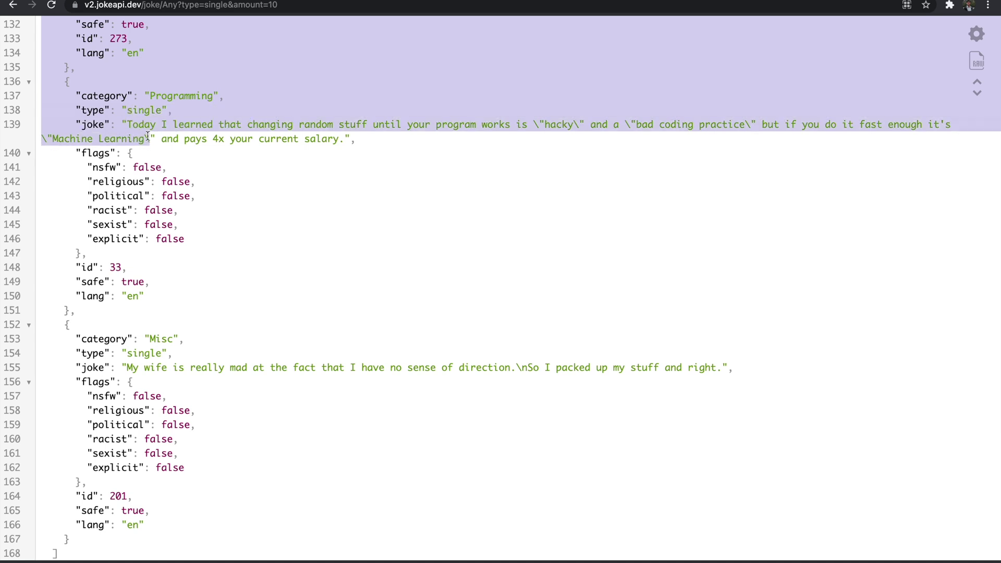
{"action": "scroll", "coordinate": [148, 136], "scroll_direction": "down", "scroll_amount": 1}
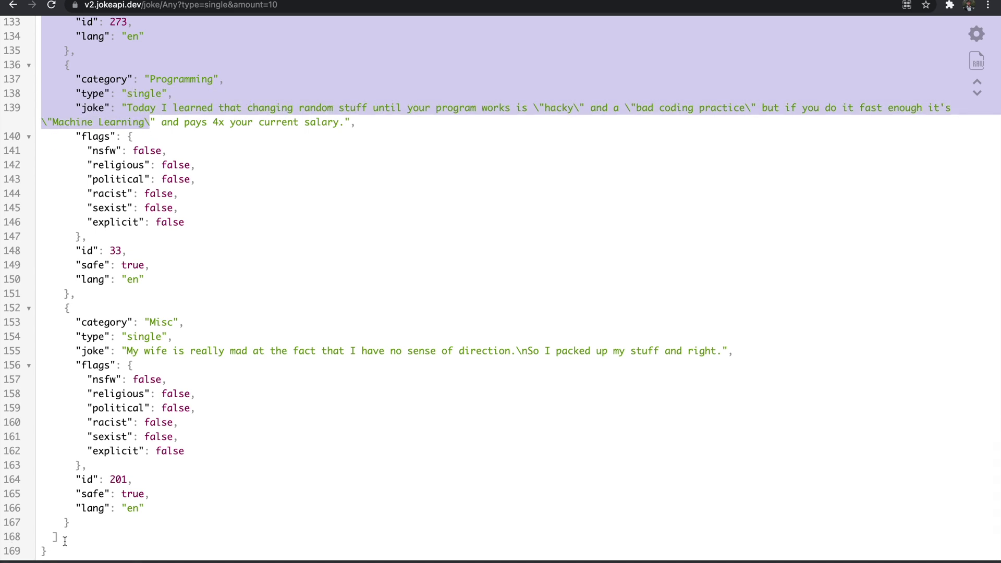
{"action": "left_click_drag", "start_coordinate": [65, 541], "coordinate": [64, 542]}
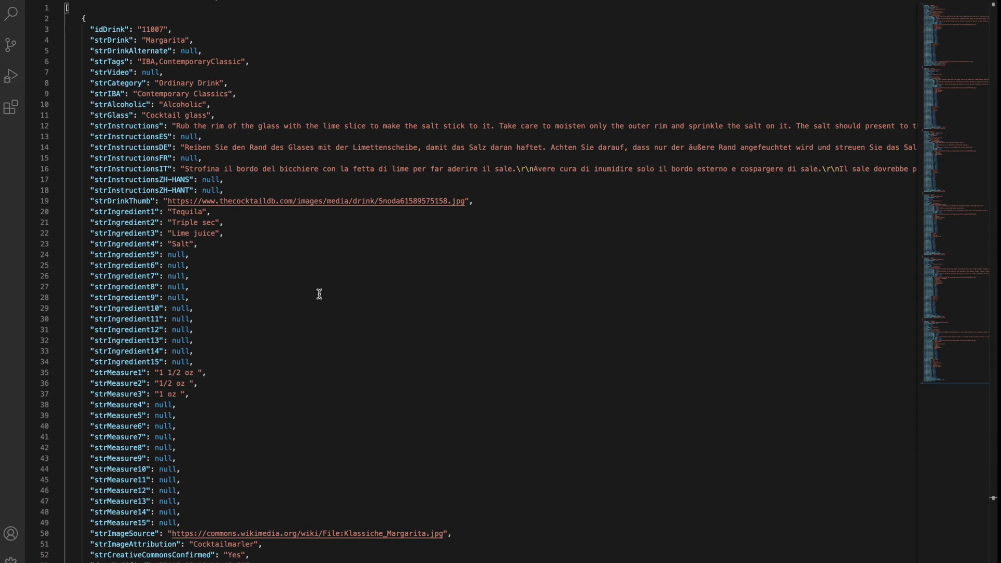
Paste the jokes array over the cocktail JSON in VS Code, then unload the plugin's current data
{"action": "key", "text": "ctrl+a"}
{"action": "key", "text": "ctrl+v"}
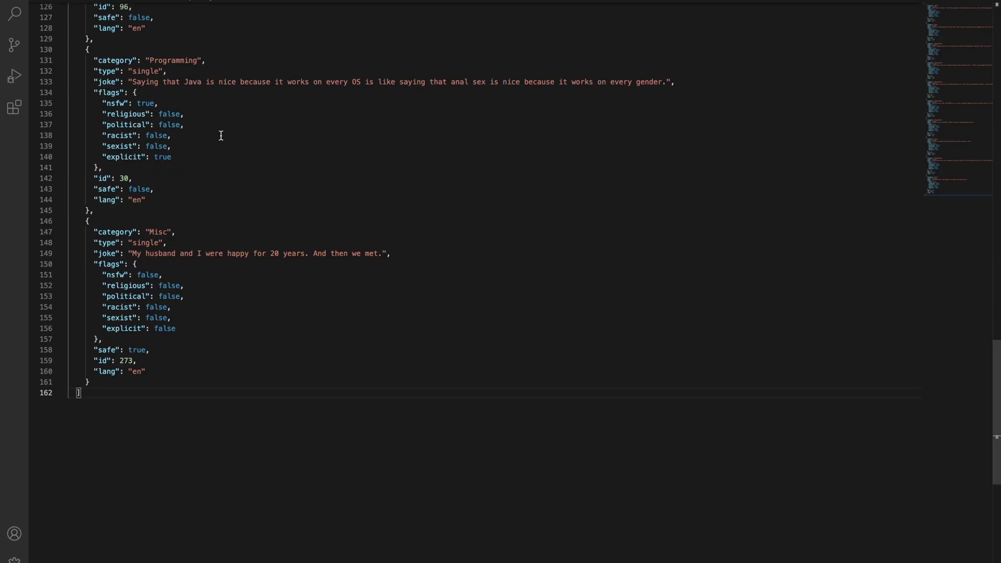
{"action": "scroll", "coordinate": [221, 135], "scroll_direction": "up", "scroll_amount": 20}
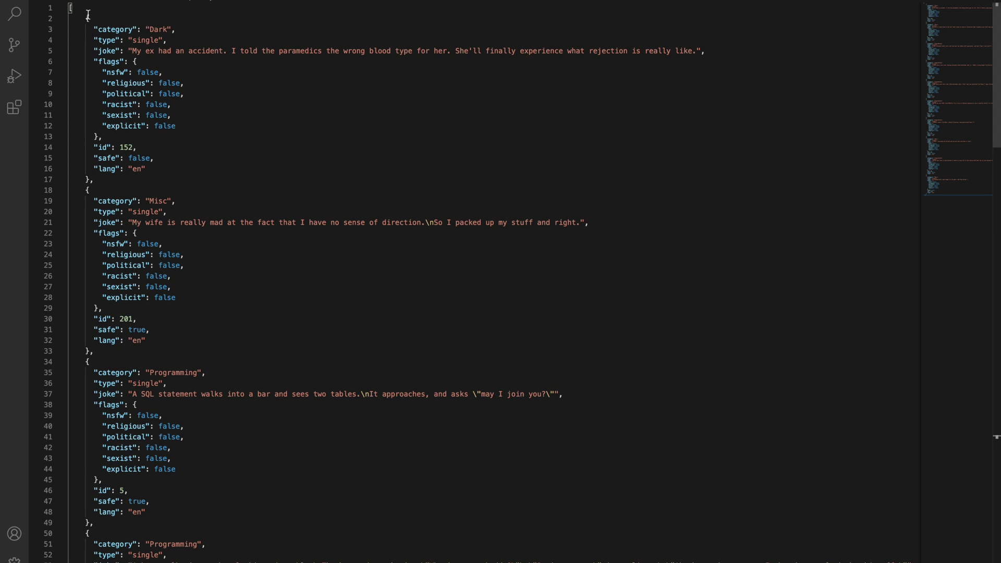
{"action": "key", "text": "ctrl+Right"}
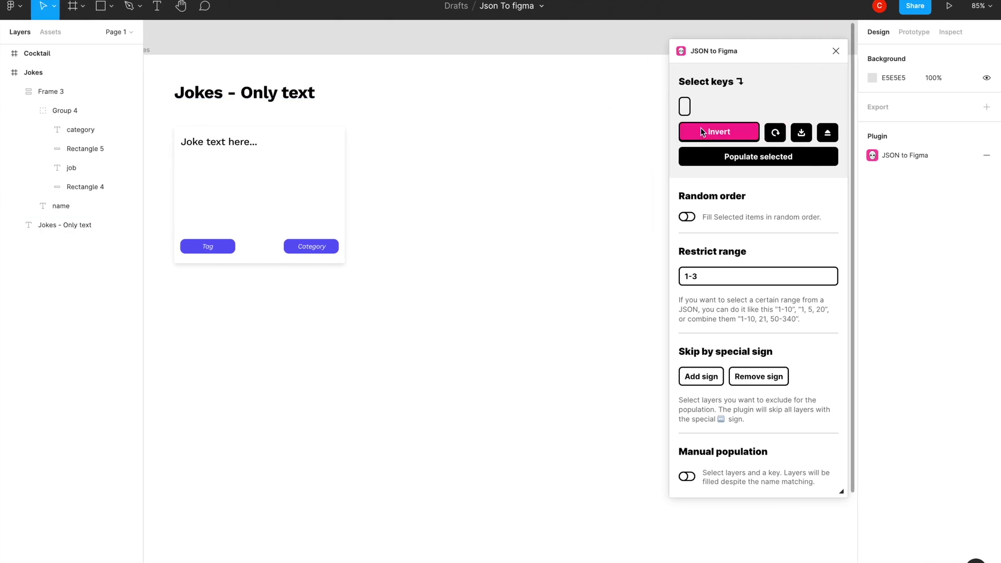
{"action": "left_click", "coordinate": [833, 137]}
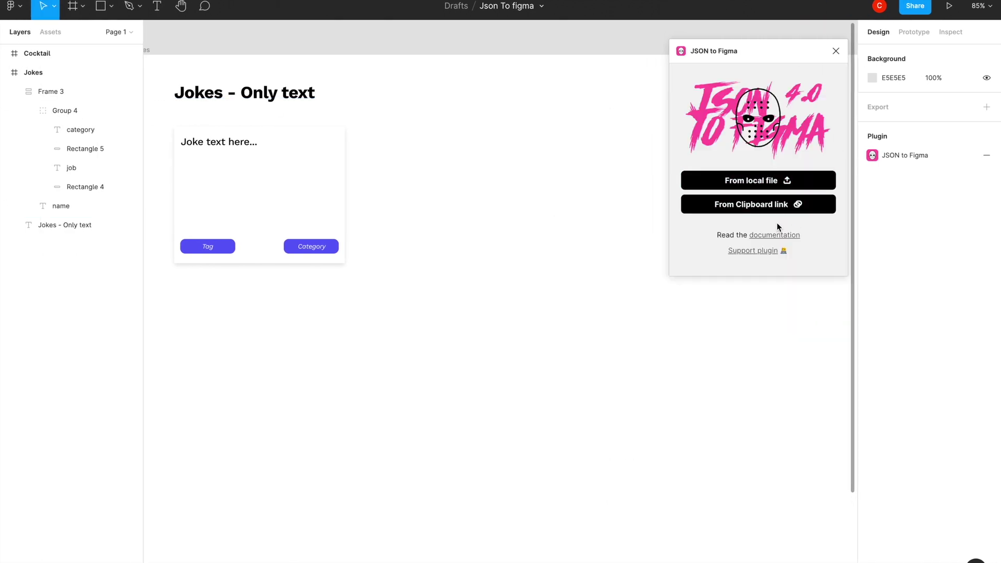
Load jokes.json from Documents into the JSON to Figma plugin as a local file
{"action": "left_click", "coordinate": [770, 179]}
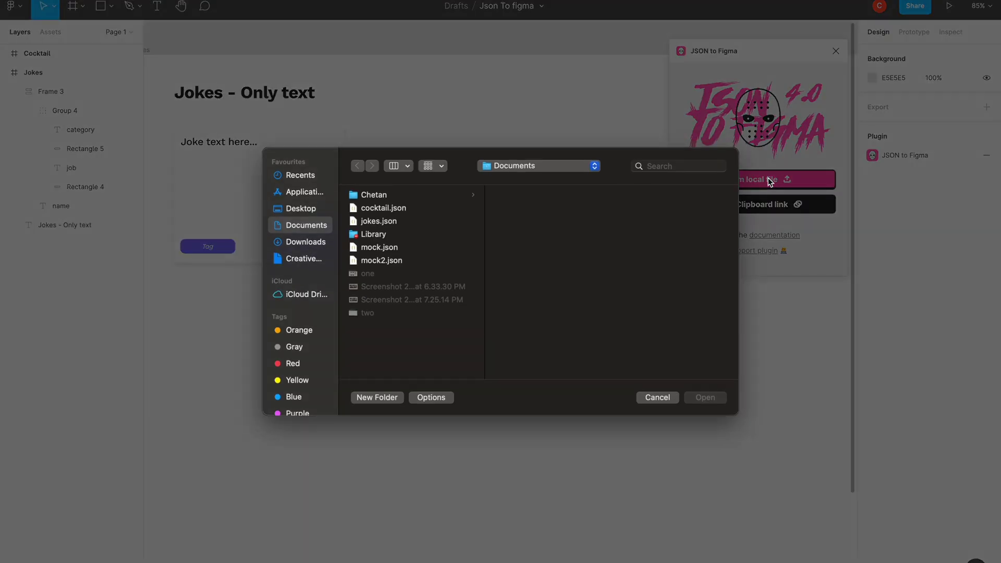
{"action": "left_click", "coordinate": [383, 225]}
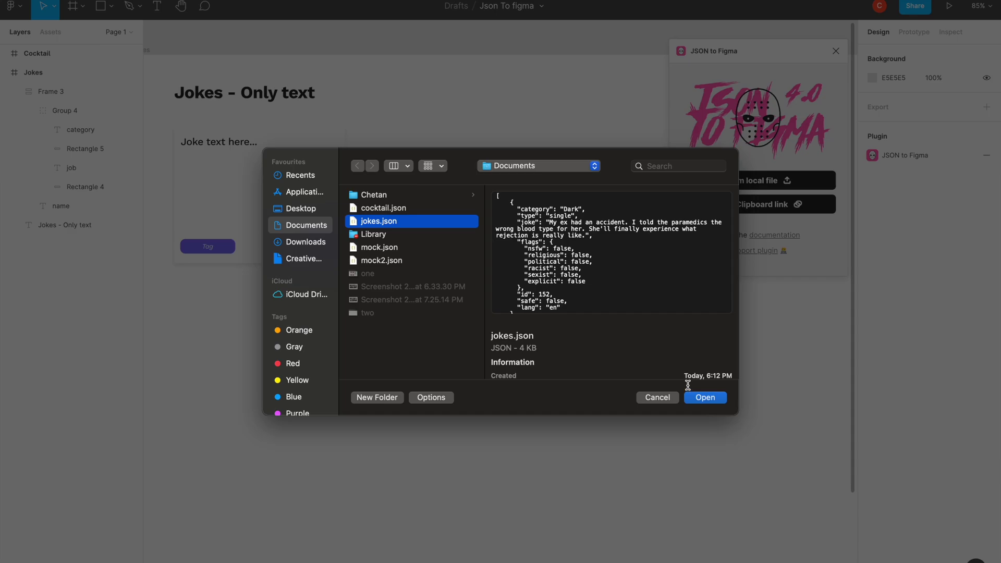
{"action": "left_click", "coordinate": [699, 398]}
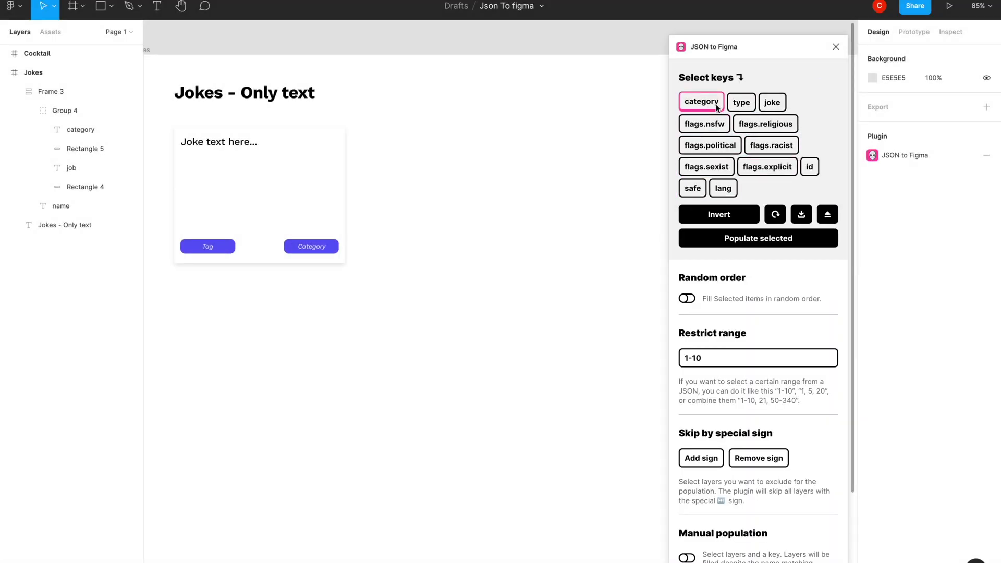
{"action": "scroll", "coordinate": [481, 233], "scroll_direction": "down", "scroll_amount": 2}
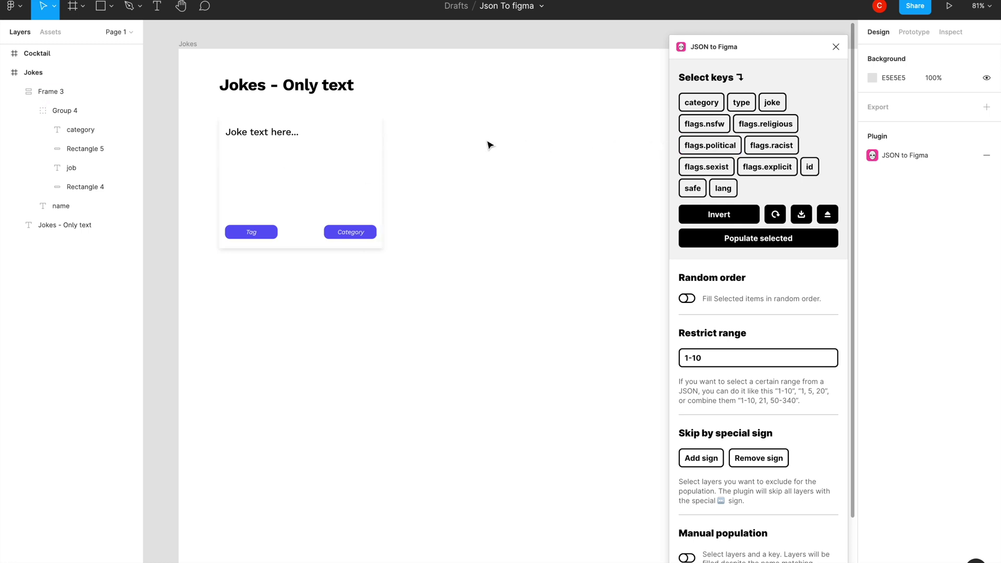
Rename the card's name text layer to 'joke' and its job layer to 'type'
{"action": "left_click", "coordinate": [75, 169]}
{"action": "left_click", "coordinate": [254, 141]}
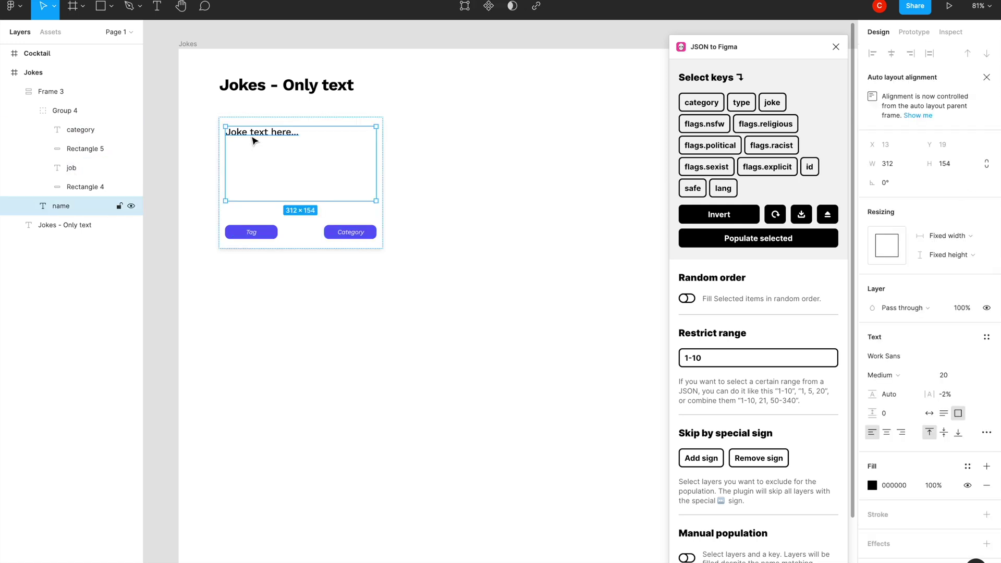
{"action": "double_click", "coordinate": [81, 207]}
{"action": "type", "text": "joke"}
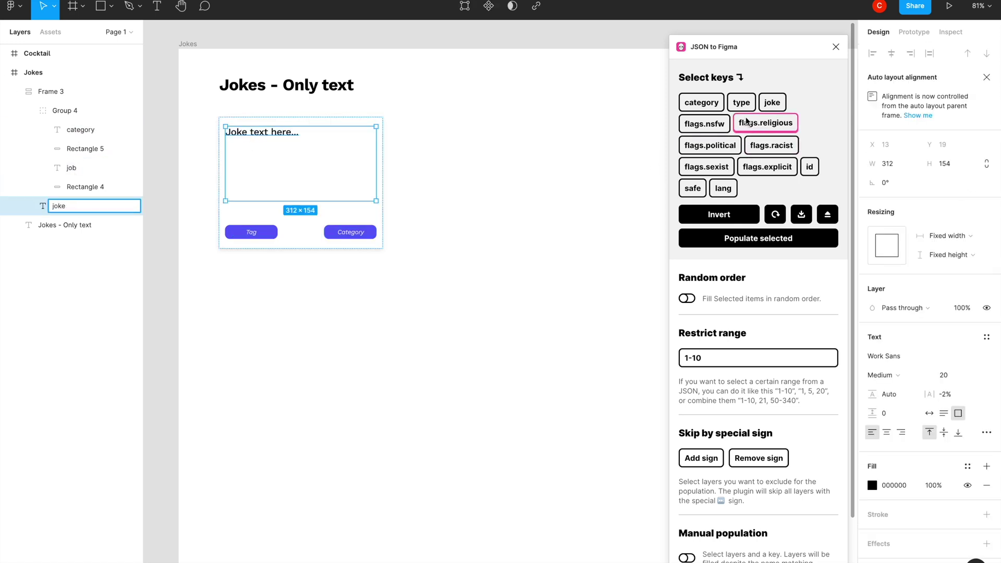
{"action": "left_click", "coordinate": [73, 130]}
{"action": "left_click", "coordinate": [70, 170]}
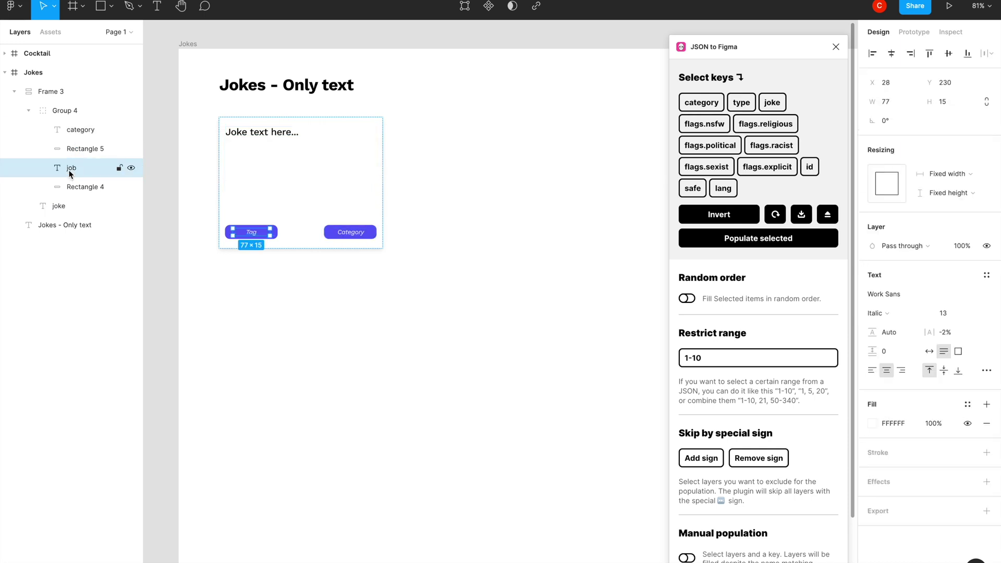
{"action": "double_click", "coordinate": [71, 169]}
{"action": "type", "text": "type"}
{"action": "left_click", "coordinate": [72, 207]}
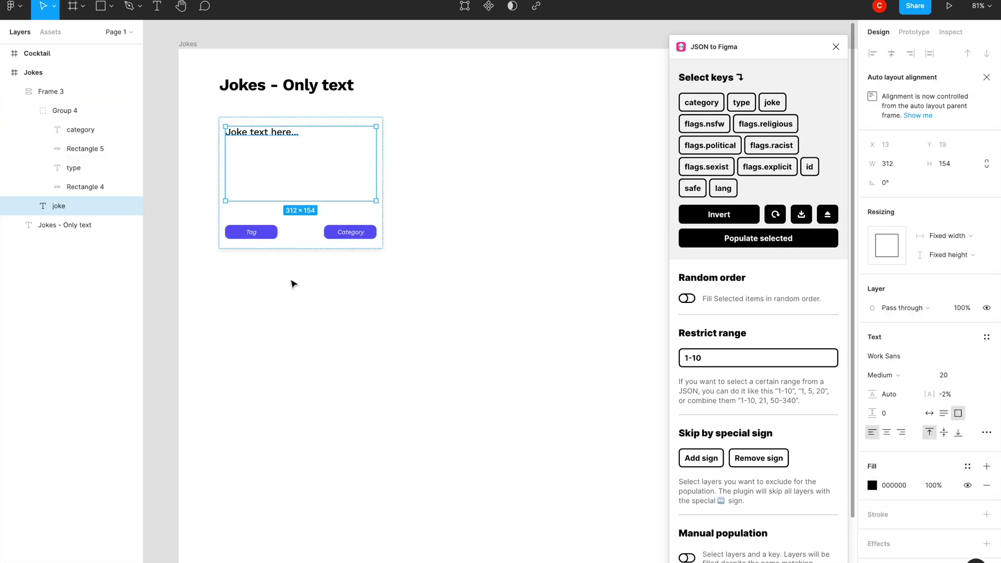
{"action": "left_click", "coordinate": [292, 283]}
Duplicate the joke card to the right, then duplicate the pair downward to build the grid
{"action": "left_click", "coordinate": [361, 150]}
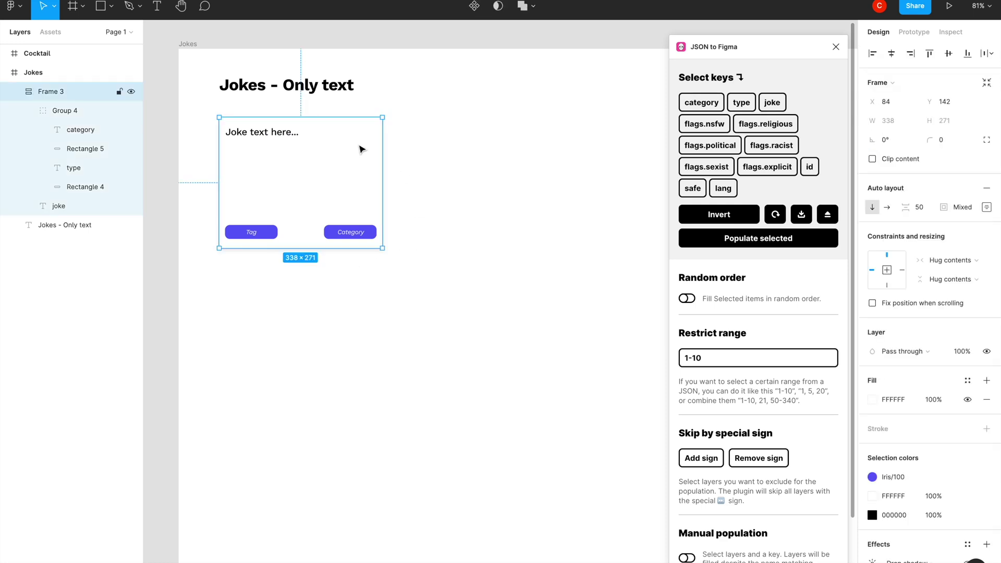
{"action": "left_click", "coordinate": [29, 110]}
{"action": "left_click", "coordinate": [60, 111]}
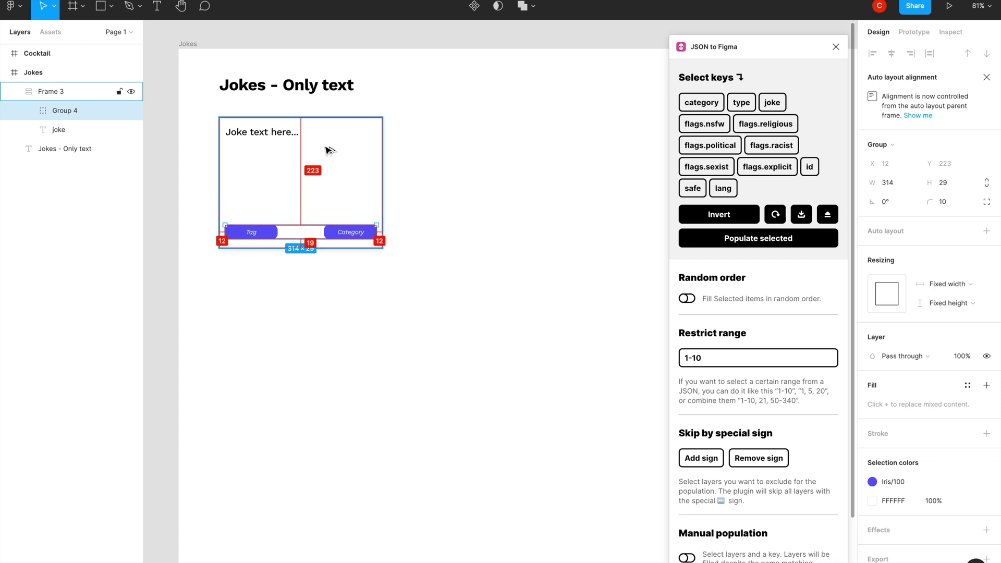
{"action": "left_click_drag", "start_coordinate": [329, 151], "coordinate": [528, 149]}
{"action": "left_click", "coordinate": [358, 156], "text": "shift"}
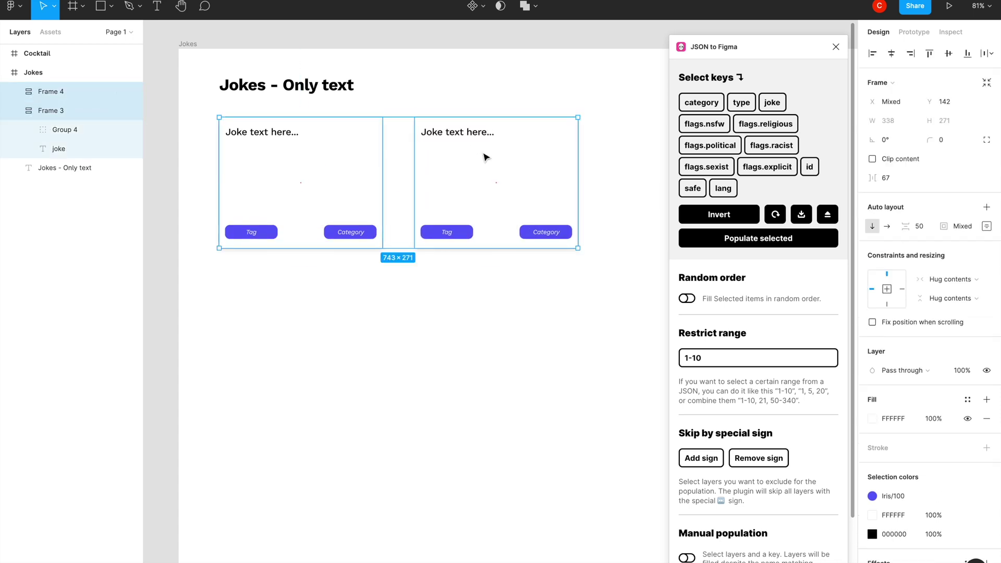
{"action": "left_click_drag", "start_coordinate": [485, 157], "coordinate": [496, 456]}
{"action": "left_click", "coordinate": [612, 405]}
Select all six joke cards together
{"action": "left_click", "coordinate": [274, 137]}
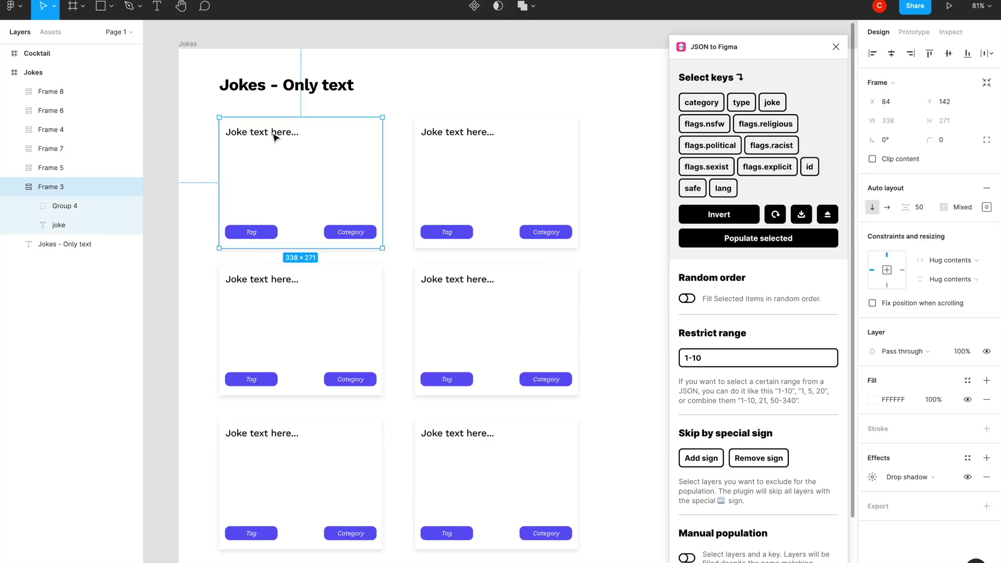
{"action": "left_click", "coordinate": [521, 185], "text": "shift"}
{"action": "left_click", "coordinate": [324, 308], "text": "shift"}
{"action": "left_click", "coordinate": [444, 389], "text": "shift"}
{"action": "left_click", "coordinate": [448, 427], "text": "shift"}
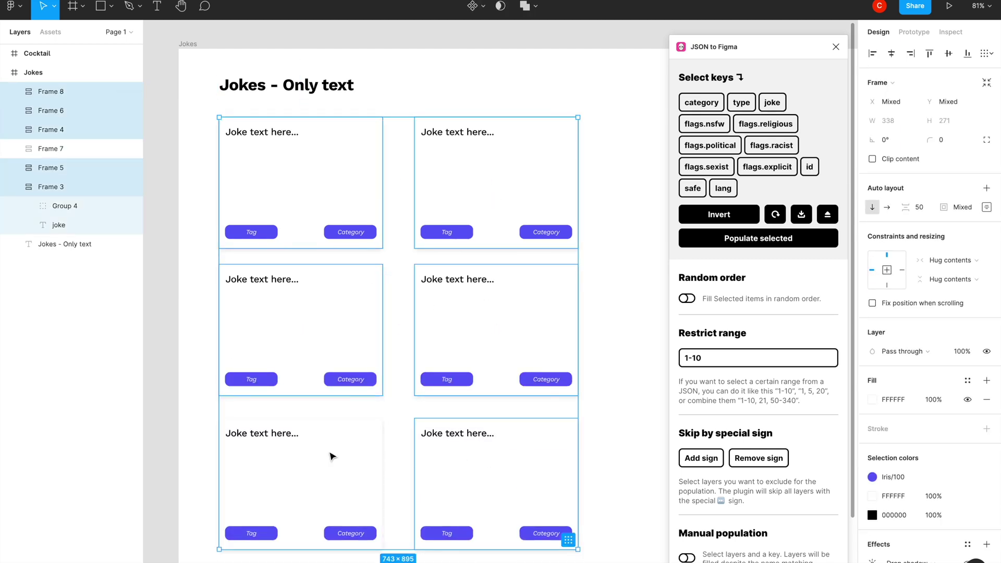
{"action": "left_click", "coordinate": [332, 457], "text": "shift"}
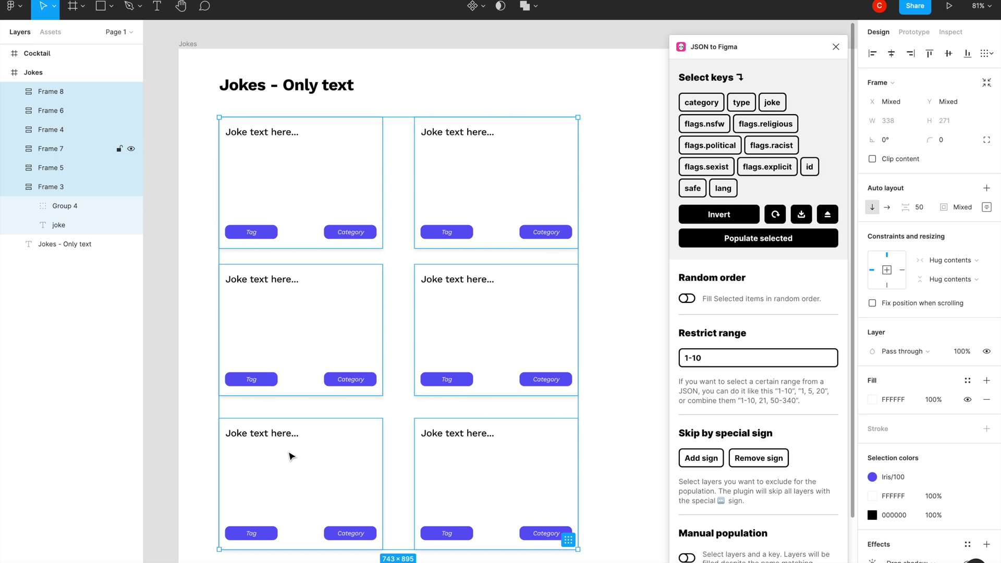
Populate the selected cards with category, type and joke keys in random order, reshuffling twice
{"action": "left_click", "coordinate": [687, 102]}
{"action": "left_click", "coordinate": [741, 102]}
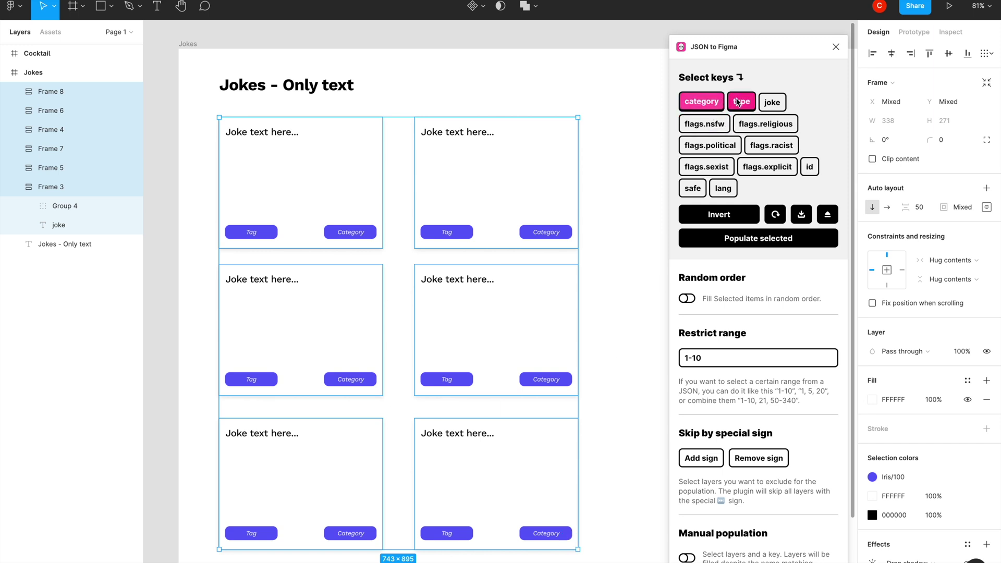
{"action": "left_click", "coordinate": [771, 102]}
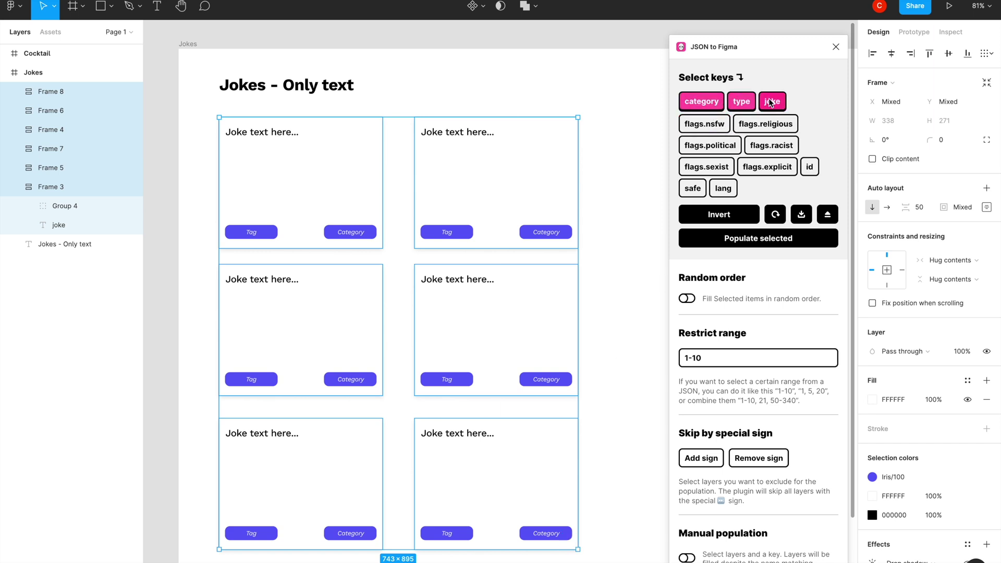
{"action": "left_click", "coordinate": [689, 298]}
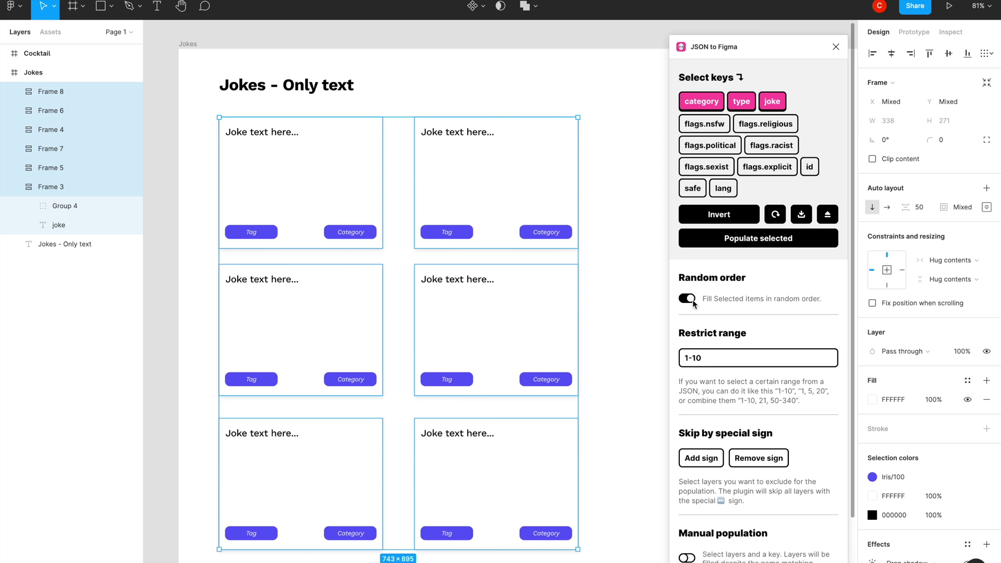
{"action": "left_click", "coordinate": [731, 242]}
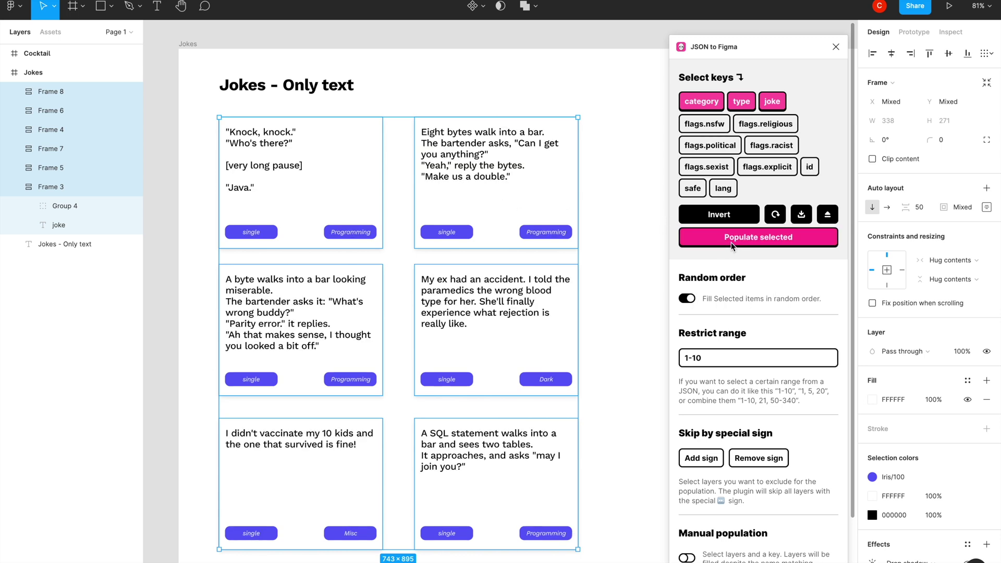
{"action": "left_click", "coordinate": [731, 242]}
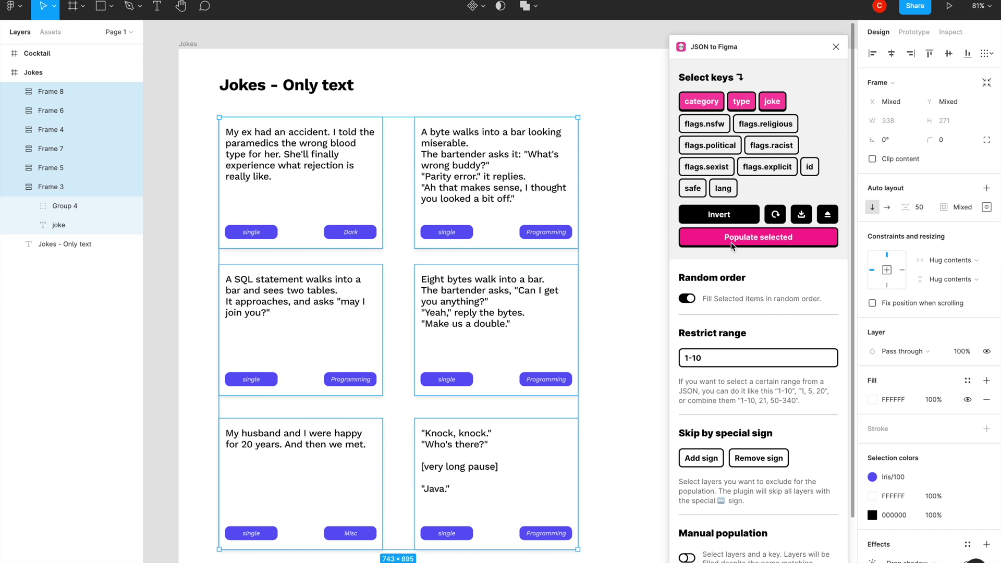
{"action": "left_click", "coordinate": [731, 242]}
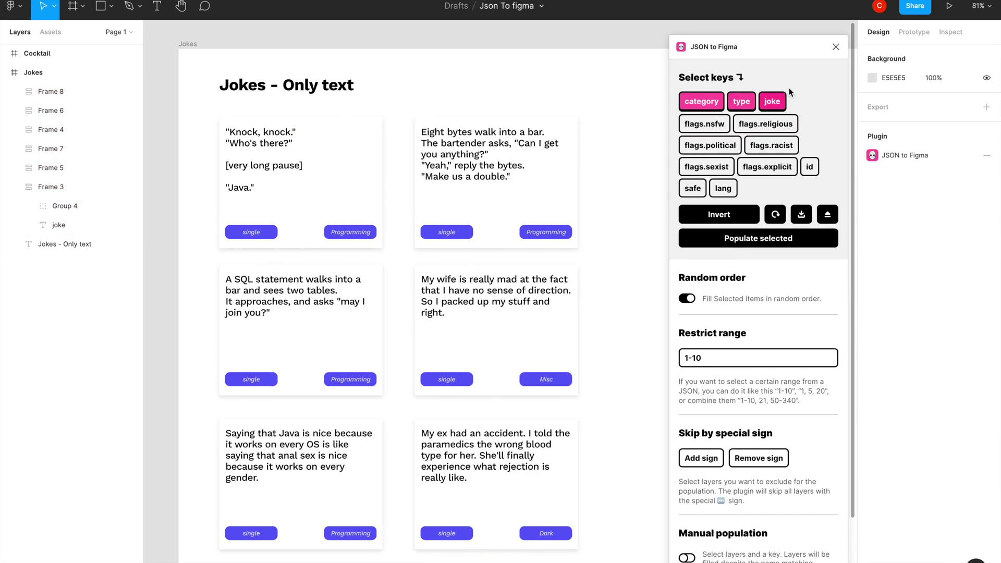
Close the plugin, pan to the Cocktail recipes - Margarita frame and select its recipe card
{"action": "left_click", "coordinate": [829, 50]}
{"action": "scroll", "coordinate": [722, 217], "scroll_direction": "right", "scroll_amount": 10}
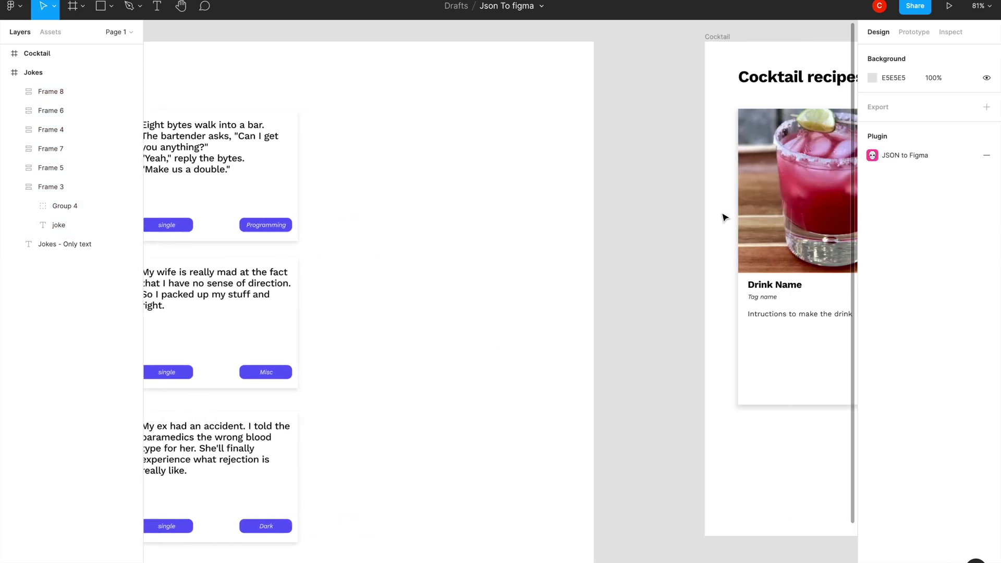
{"action": "scroll", "coordinate": [723, 215], "scroll_direction": "right", "scroll_amount": 8}
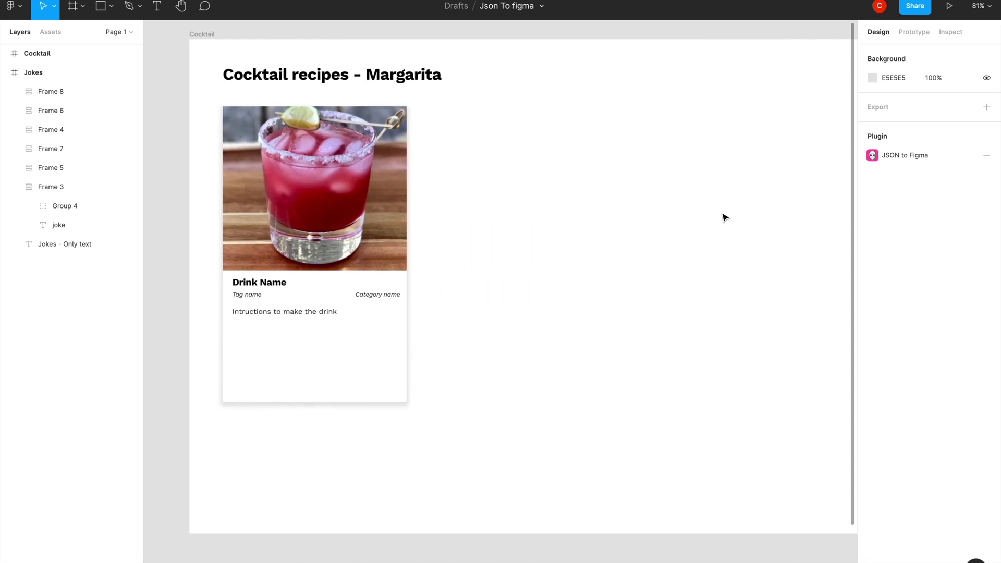
{"action": "left_click", "coordinate": [376, 220]}
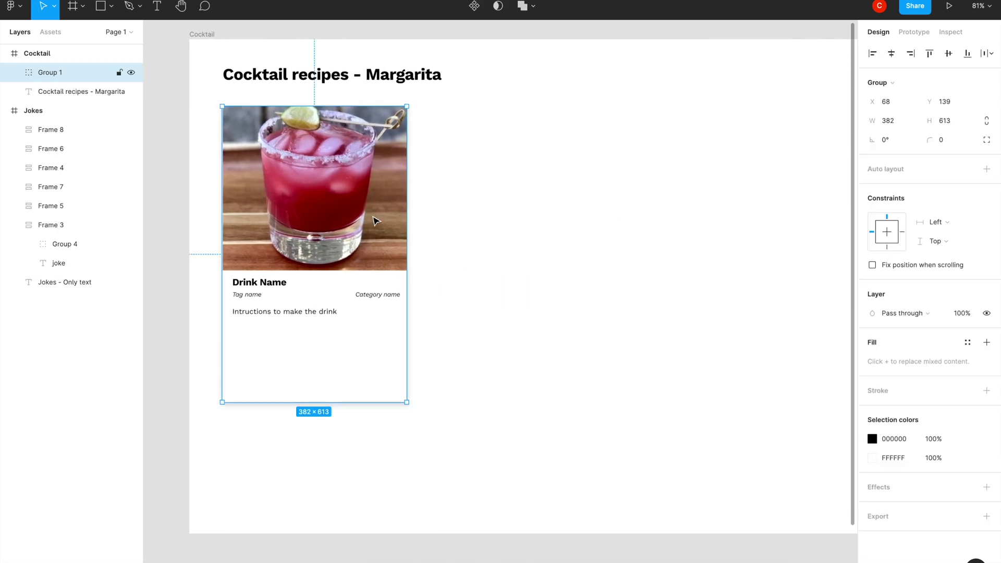
{"action": "key", "text": "ctrl+Right"}
{"action": "key", "text": "ctrl+Right"}
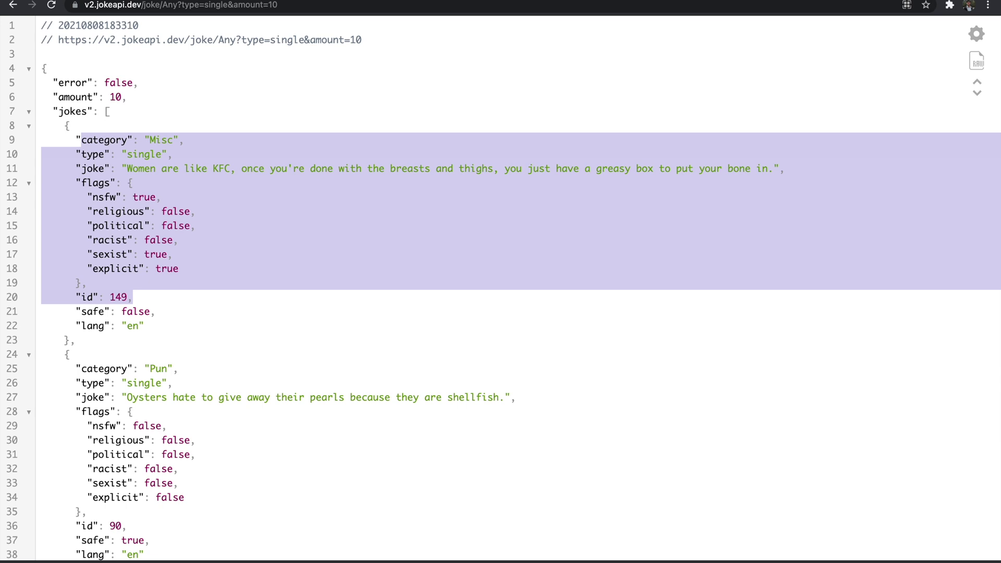
Return to the thecocktaildb margarita JSON and inspect the first drink's fields in the drinks array
{"action": "key", "text": "super+bracketleft"}
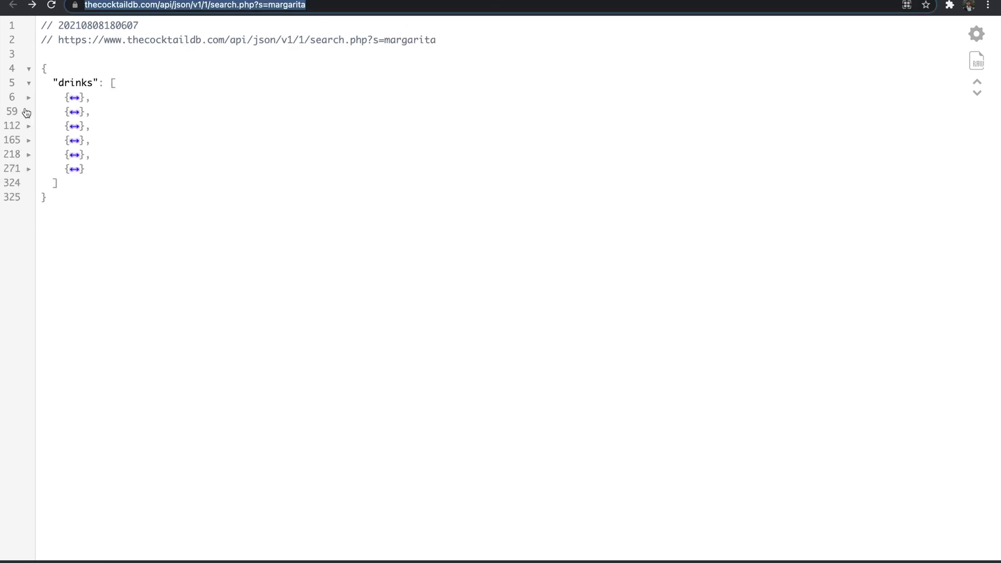
{"action": "left_click", "coordinate": [28, 98]}
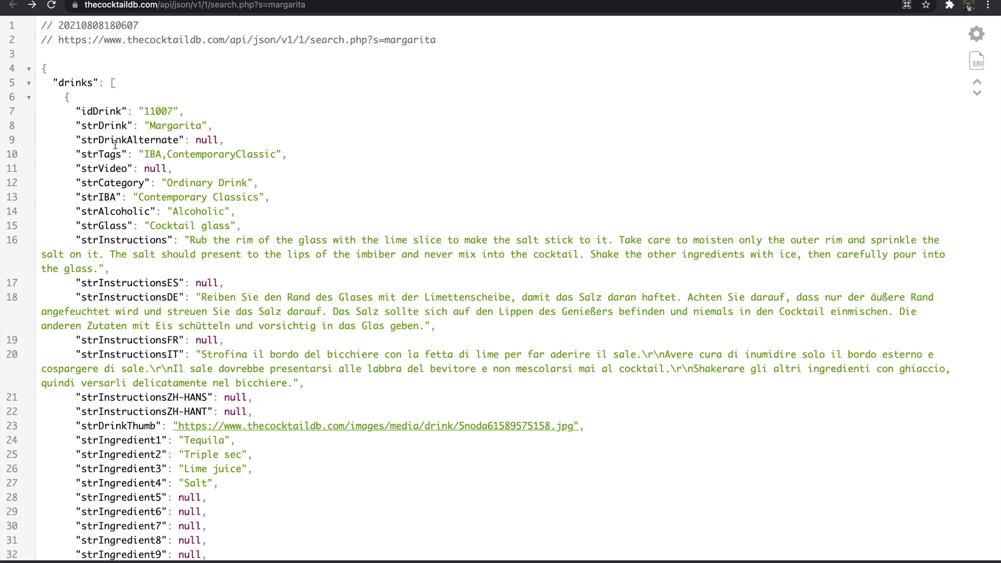
{"action": "left_click", "coordinate": [29, 97]}
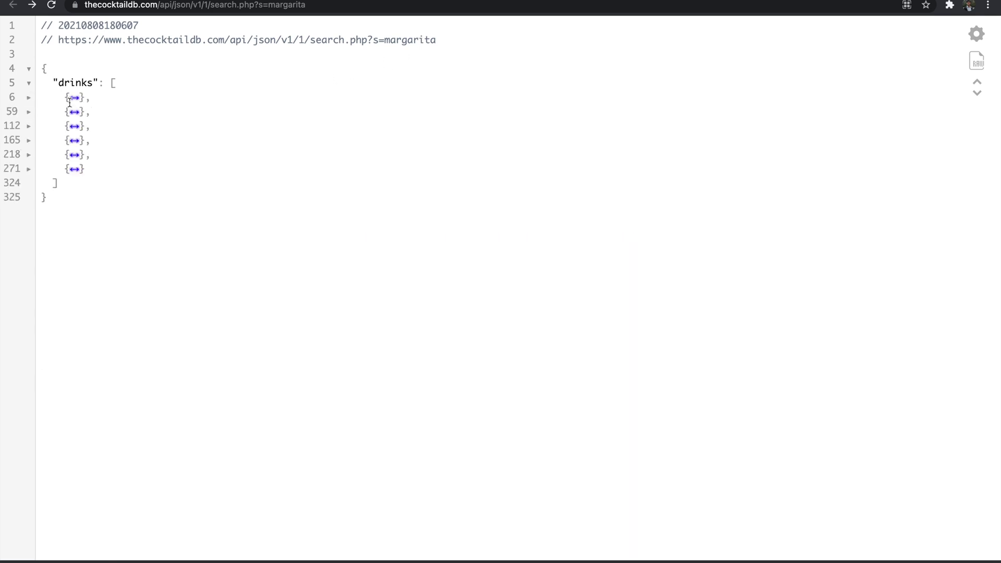
{"action": "left_click", "coordinate": [28, 83]}
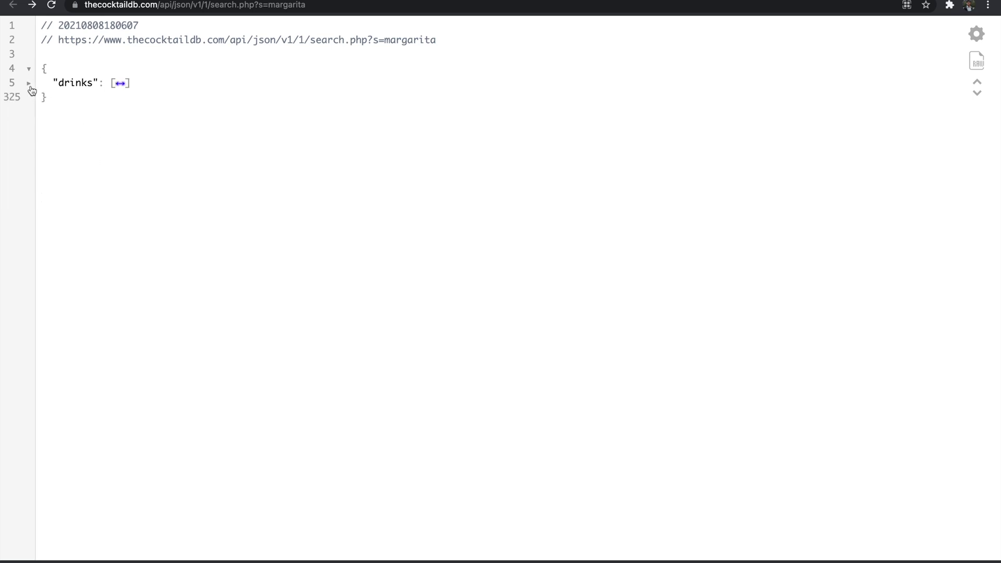
{"action": "left_click", "coordinate": [28, 83]}
{"action": "left_click", "coordinate": [29, 98]}
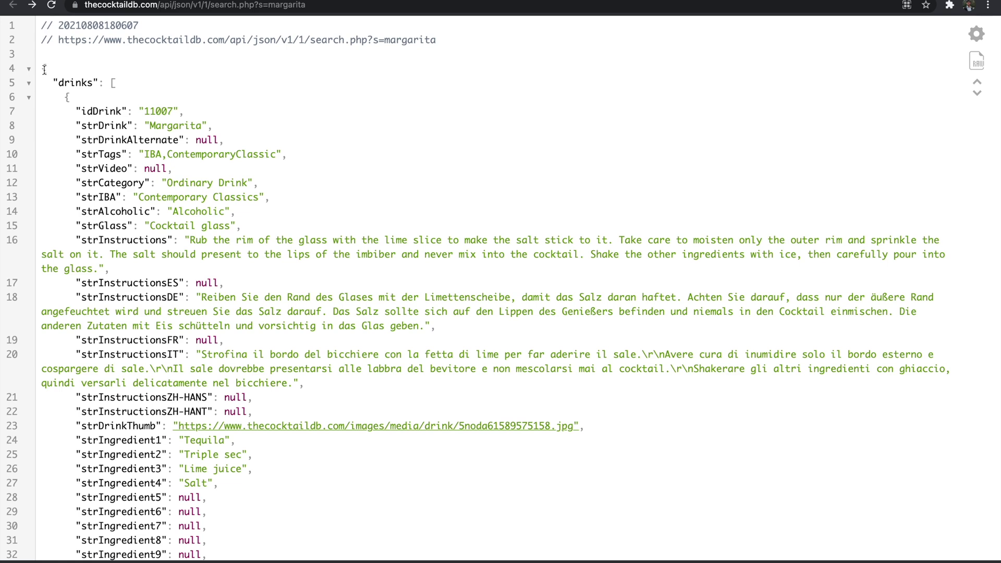
{"action": "double_click", "coordinate": [60, 82]}
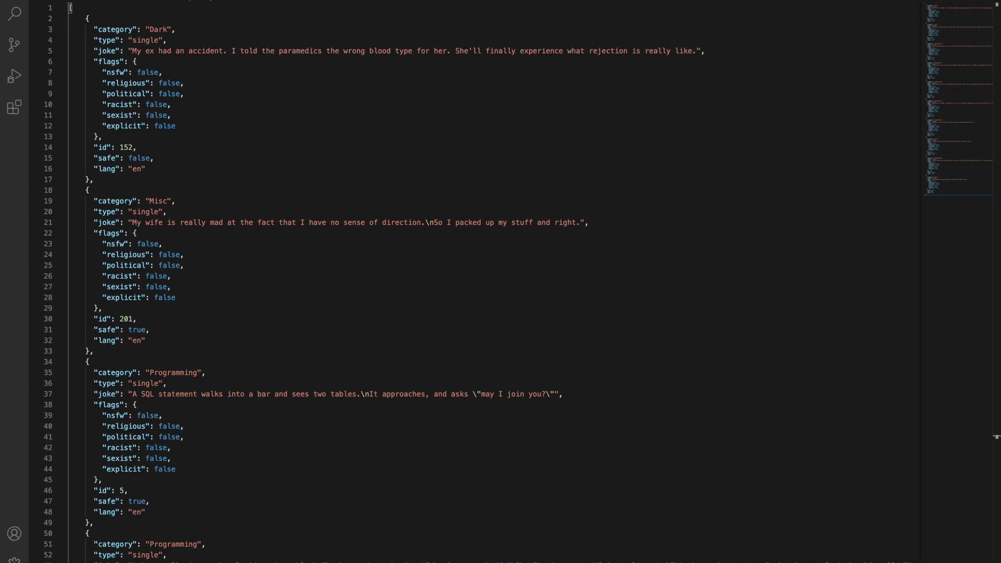
{"action": "key", "text": "super+v"}
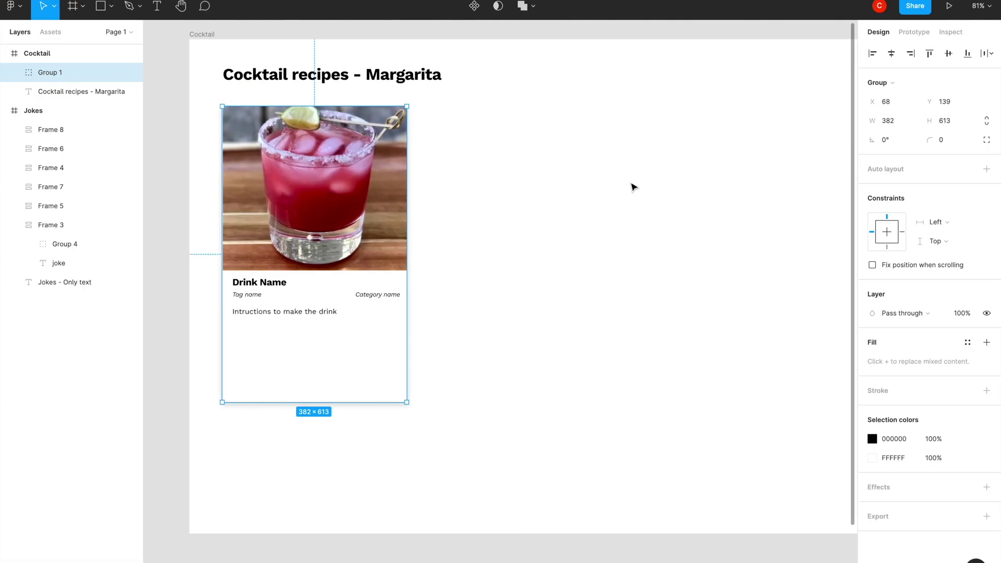
{"action": "left_click", "coordinate": [633, 186]}
Open JSON to Figma and load cocktail.json from a local file
{"action": "left_click", "coordinate": [918, 160]}
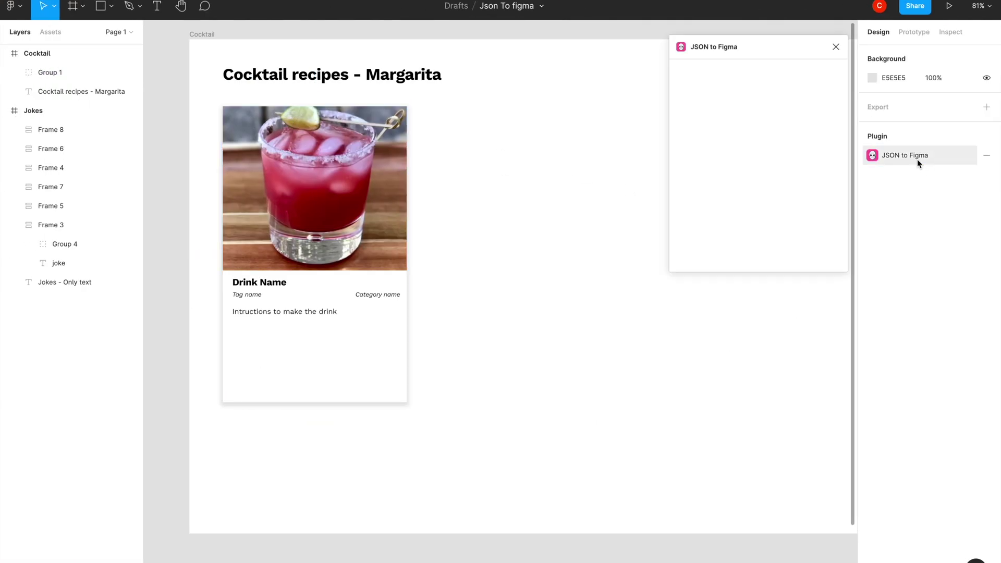
{"action": "left_click", "coordinate": [769, 178]}
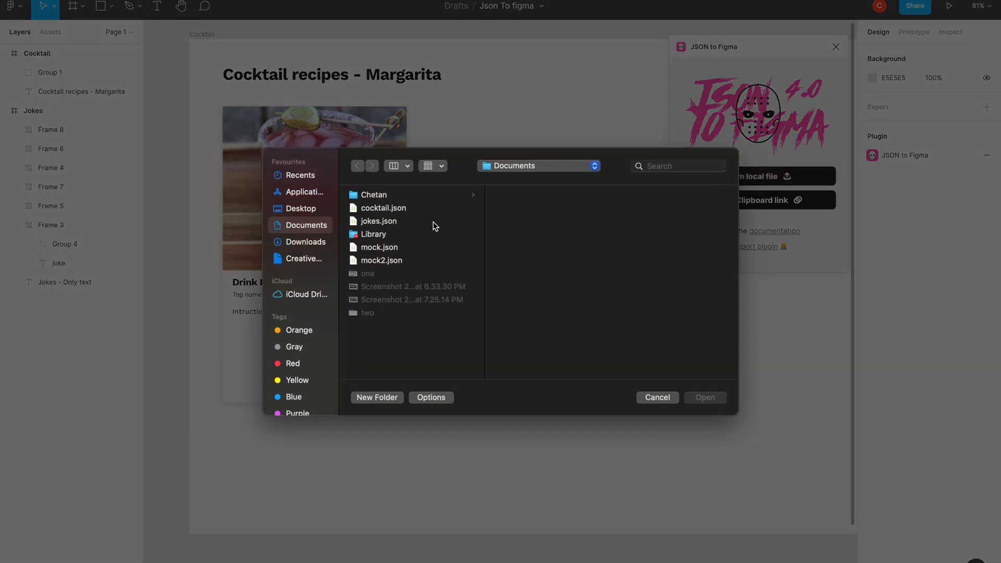
{"action": "left_click", "coordinate": [375, 209]}
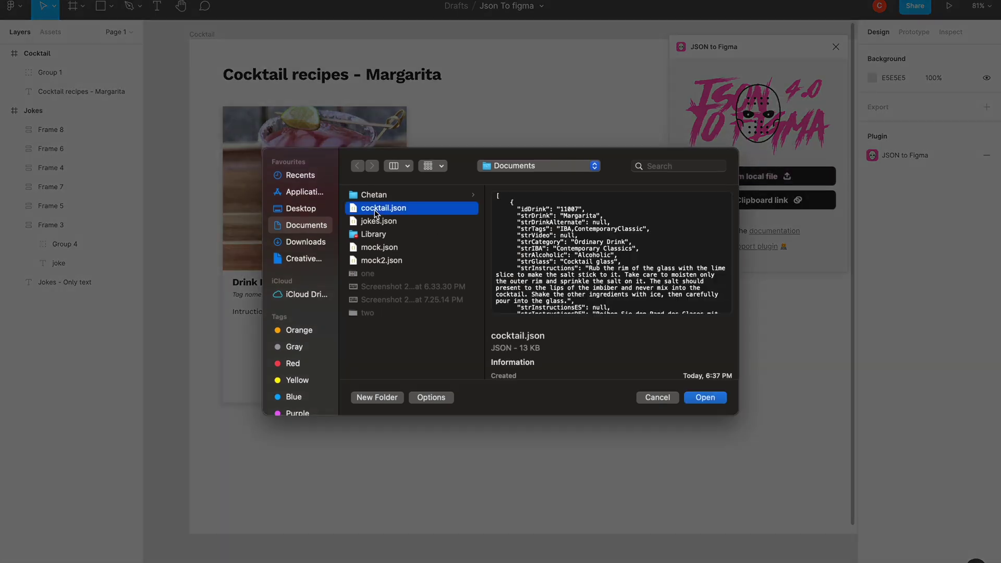
{"action": "left_click", "coordinate": [715, 401]}
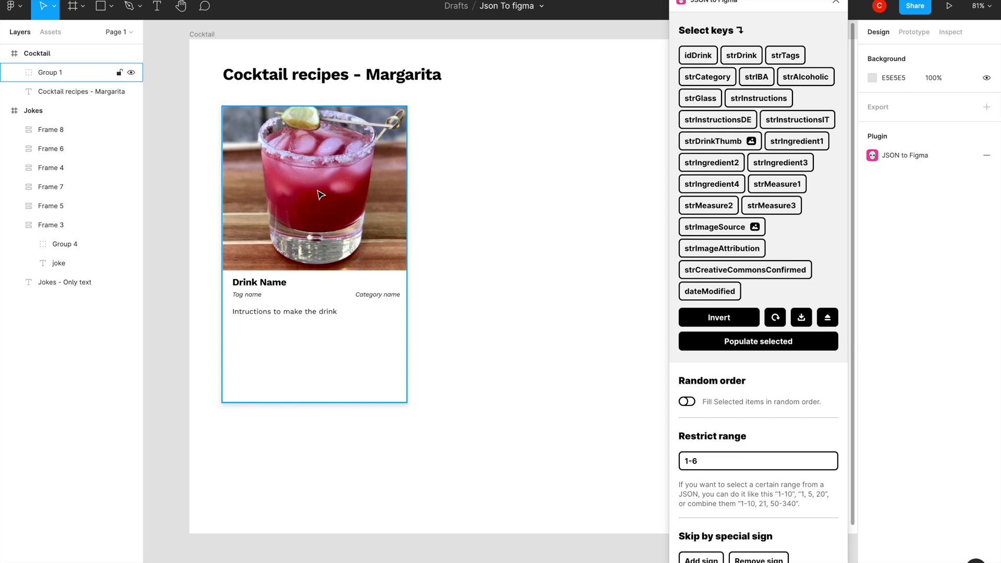
Expand Group 1 and Mask Group, collapse Jokes, and select the strDrinkThumb image layer
{"action": "left_click", "coordinate": [14, 73]}
{"action": "left_click", "coordinate": [4, 225]}
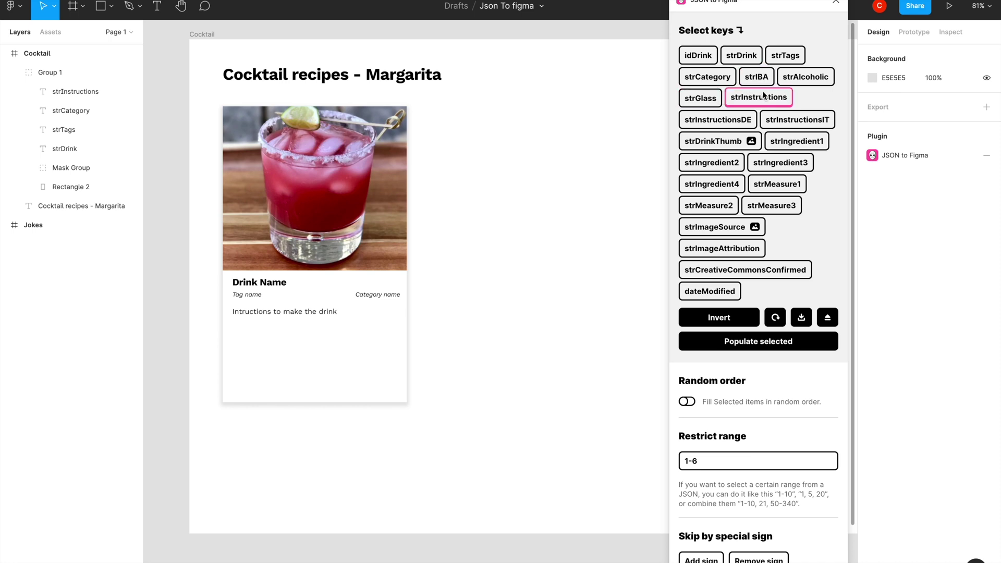
{"action": "left_click", "coordinate": [386, 160]}
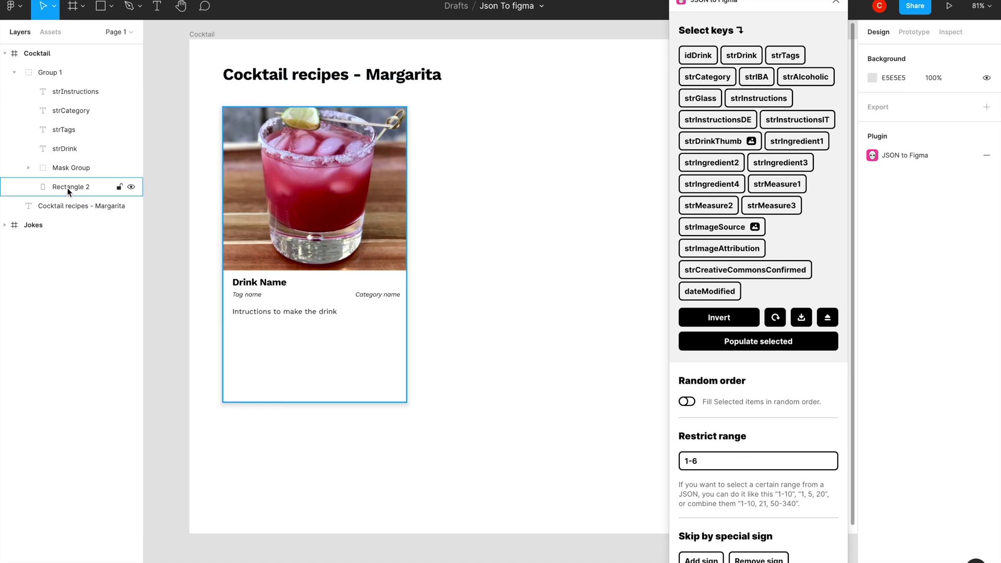
{"action": "left_click", "coordinate": [28, 168]}
{"action": "left_click", "coordinate": [82, 188]}
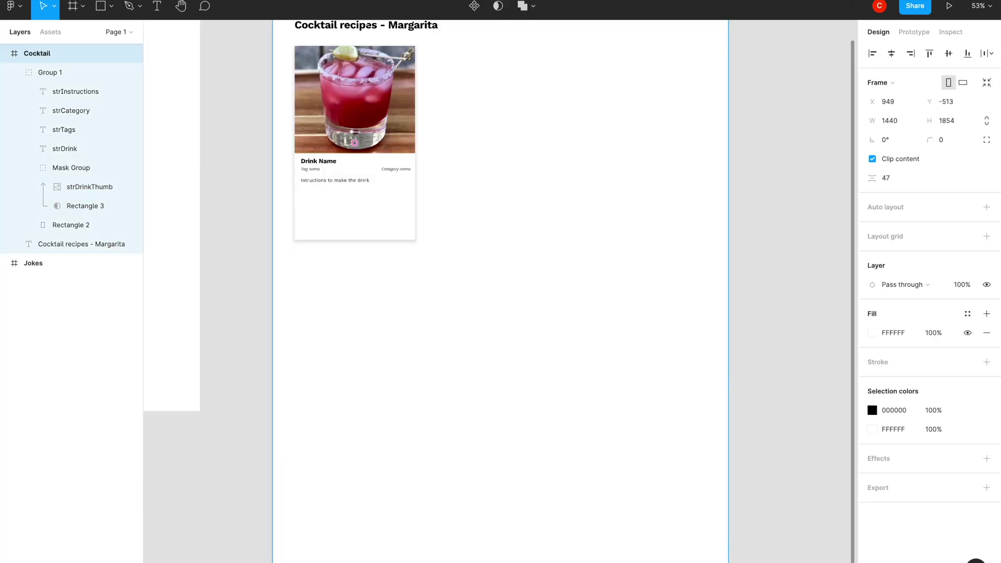
Duplicate the Margarita card into seven cards in a three-column grid and select all seven
{"action": "left_click", "coordinate": [376, 184]}
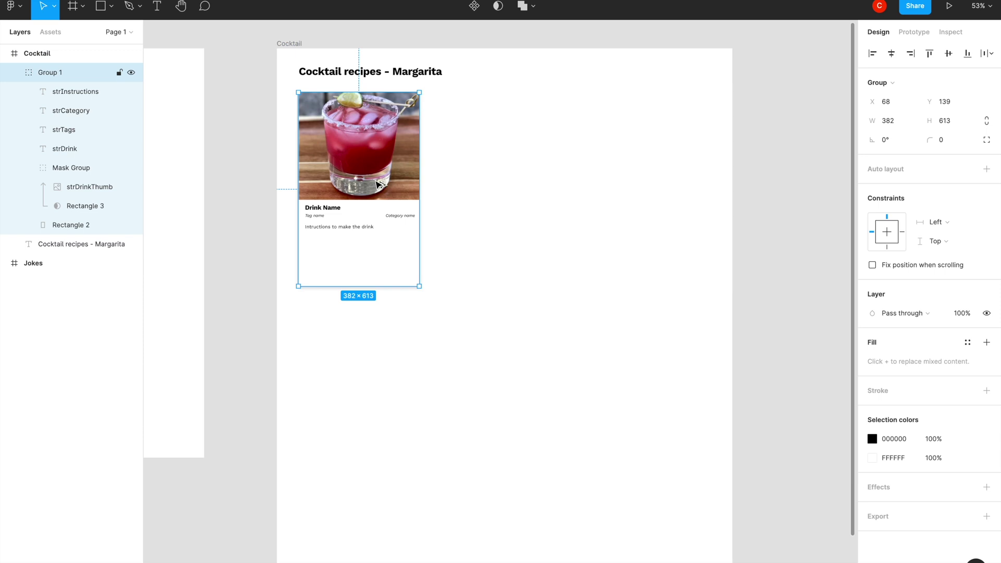
{"action": "key", "text": "ctrl+d"}
{"action": "key", "text": "ctrl+d"}
{"action": "left_click_drag", "start_coordinate": [709, 300], "coordinate": [290, 86]}
{"action": "key", "text": "ctrl+d"}
{"action": "scroll", "coordinate": [665, 394], "scroll_direction": "down", "scroll_amount": 3}
{"action": "left_click", "coordinate": [359, 304]}
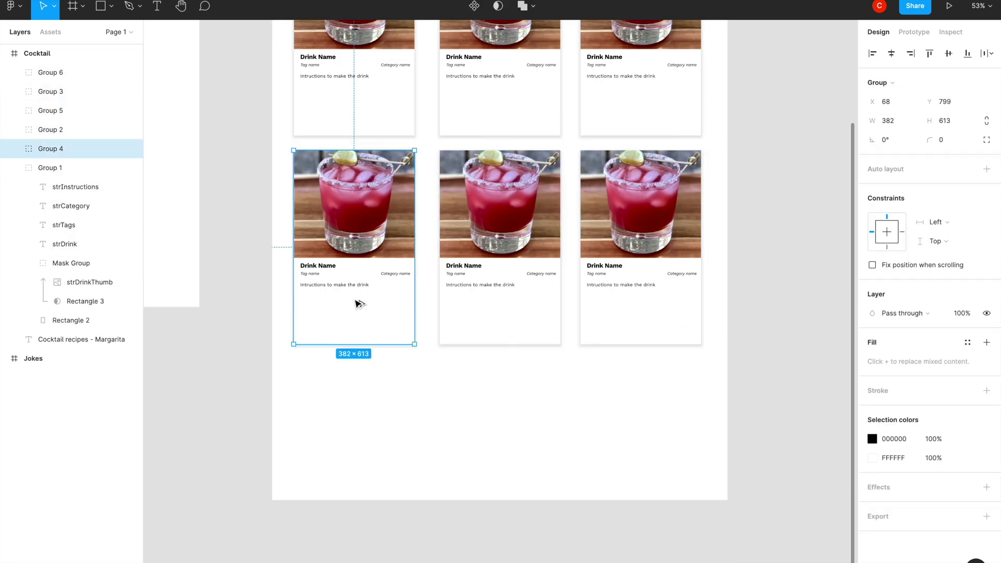
{"action": "key", "text": "ctrl+d"}
{"action": "scroll", "coordinate": [496, 441], "scroll_direction": "up", "scroll_amount": 3}
{"action": "left_click", "coordinate": [360, 255]}
{"action": "left_click", "coordinate": [503, 162], "text": "shift"}
{"action": "left_click", "coordinate": [505, 393], "text": "shift"}
{"action": "left_click", "coordinate": [356, 542], "text": "shift"}
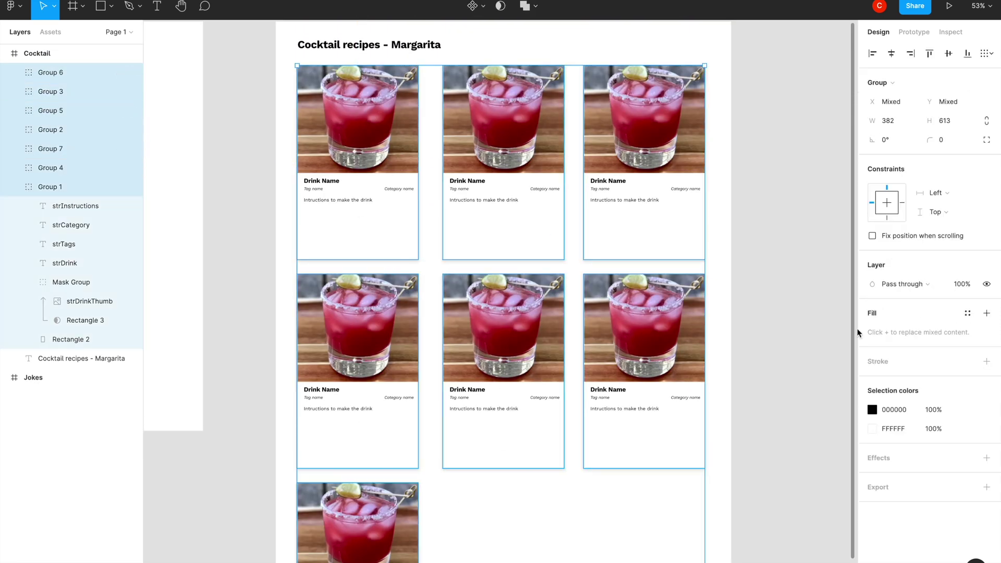
Reopen JSON to Figma with the UI hidden and load the margarita JSON file from a local file
{"action": "key", "text": "ctrl+alt+p"}
{"action": "scroll", "coordinate": [730, 374], "scroll_direction": "down", "scroll_amount": 3}
{"action": "scroll", "coordinate": [494, 269], "scroll_direction": "up", "scroll_amount": 3}
{"action": "key", "text": "ctrl+backslash"}
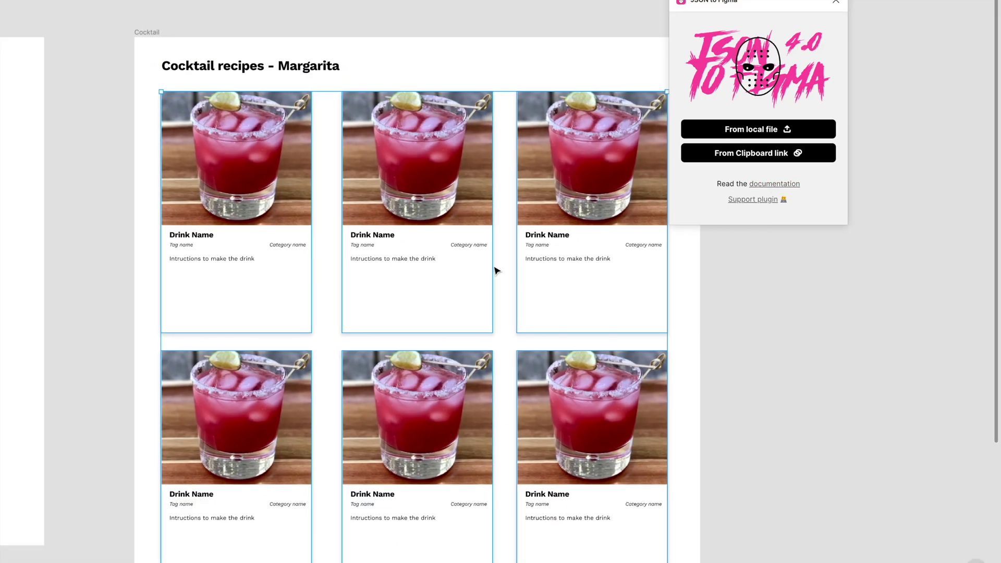
{"action": "left_click", "coordinate": [739, 133]}
{"action": "double_click", "coordinate": [389, 209]}
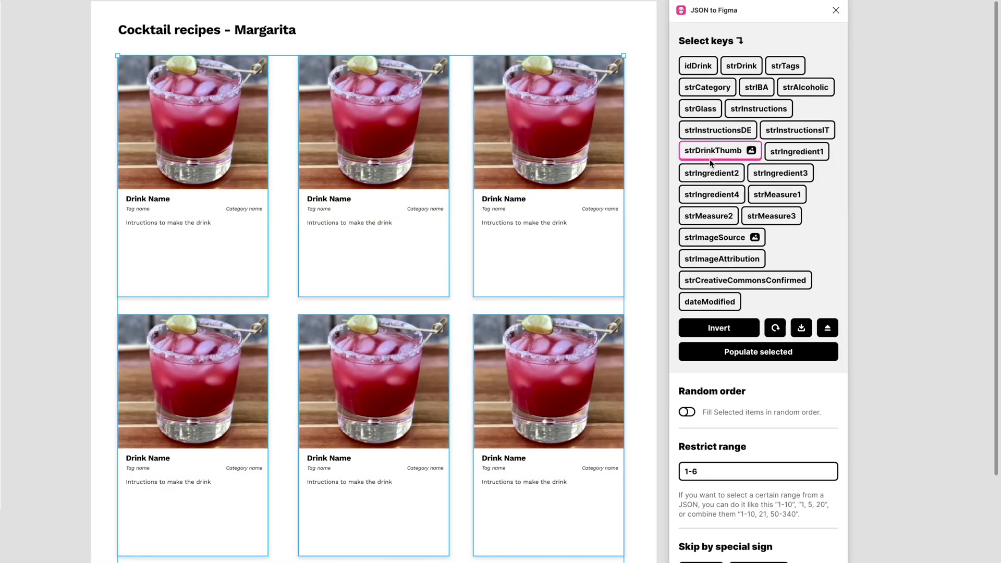
Choose the strDrinkThumb, strDrink, strTags, strCategory and strInstructions keys and populate the selected cards
{"action": "scroll", "coordinate": [748, 509], "scroll_direction": "down", "scroll_amount": 3}
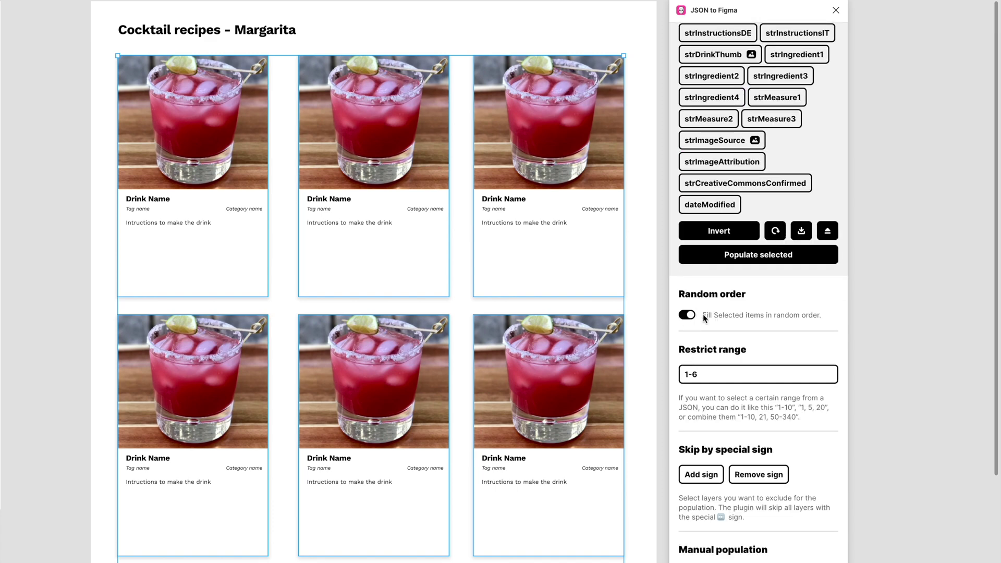
{"action": "scroll", "coordinate": [730, 318], "scroll_direction": "up", "scroll_amount": 3}
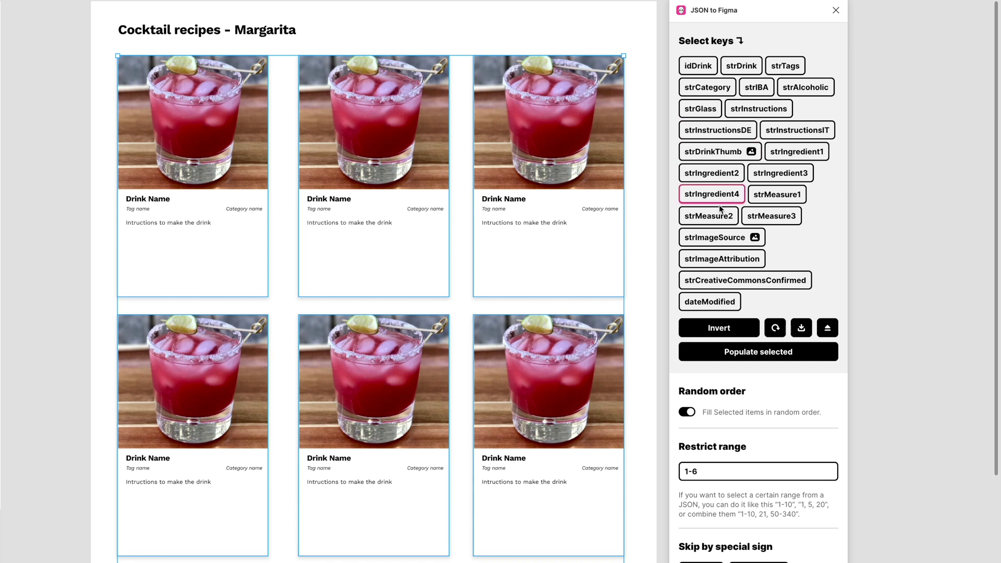
{"action": "left_click", "coordinate": [720, 151]}
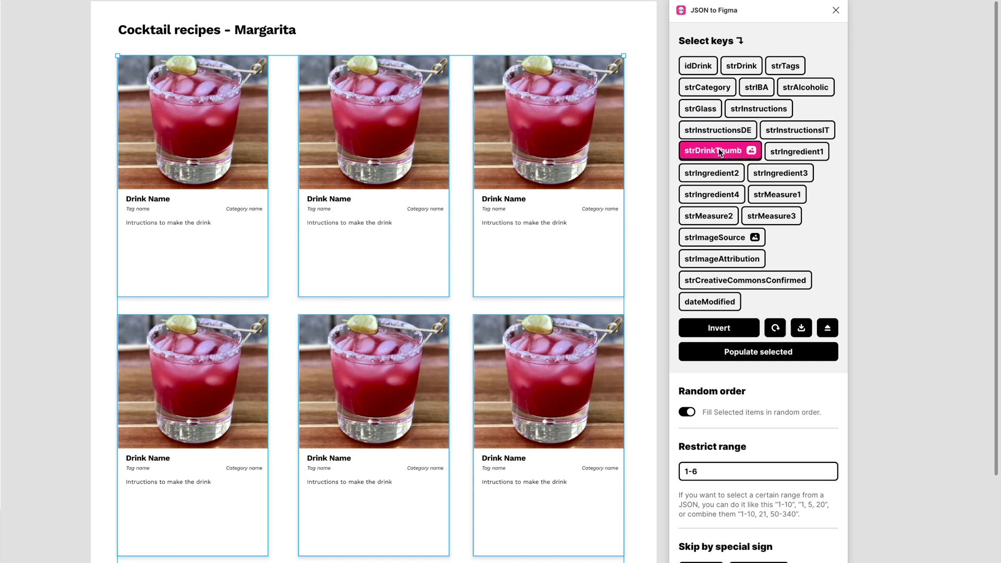
{"action": "left_click", "coordinate": [746, 67]}
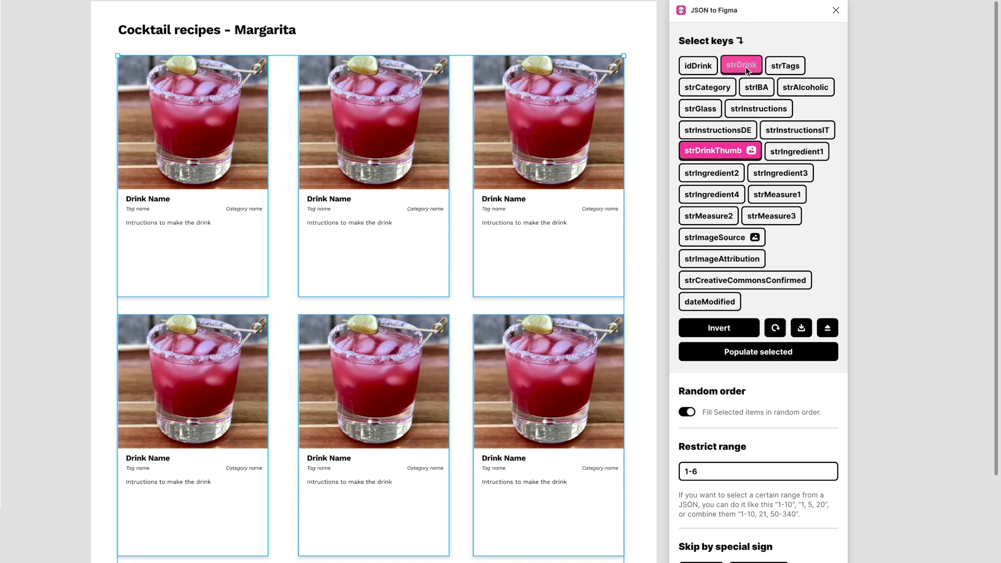
{"action": "left_click", "coordinate": [779, 66]}
{"action": "left_click", "coordinate": [718, 88]}
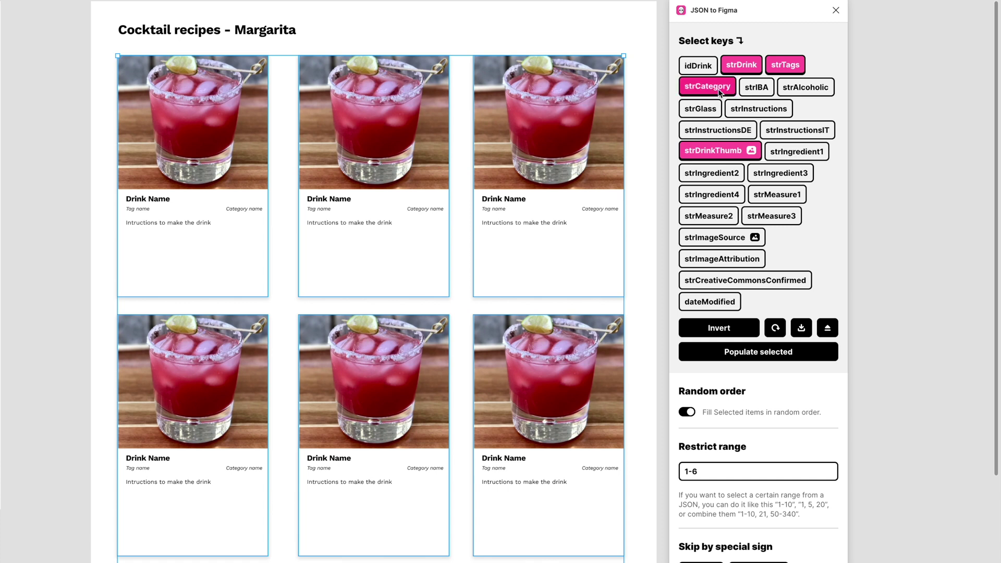
{"action": "left_click", "coordinate": [750, 110]}
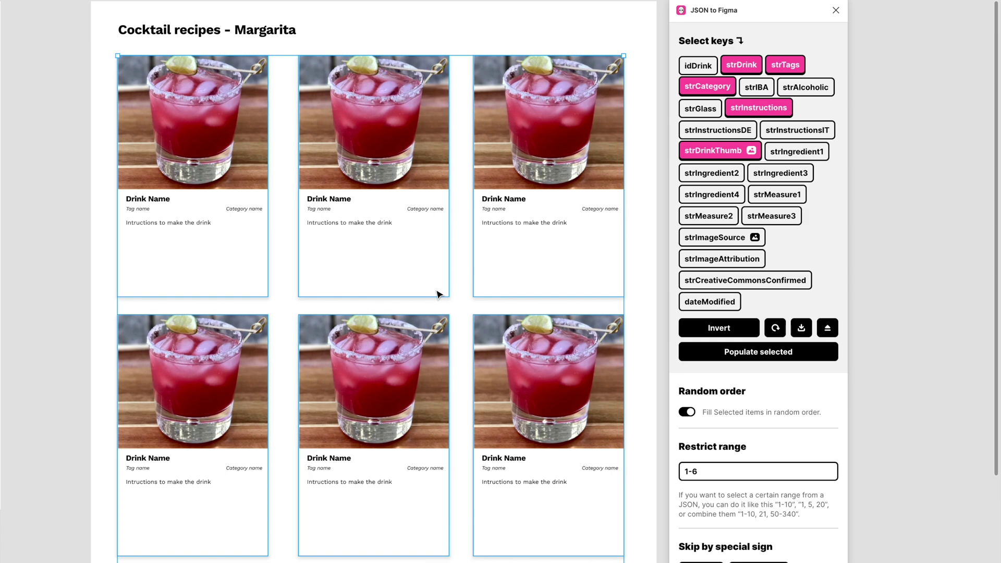
{"action": "left_click", "coordinate": [755, 347]}
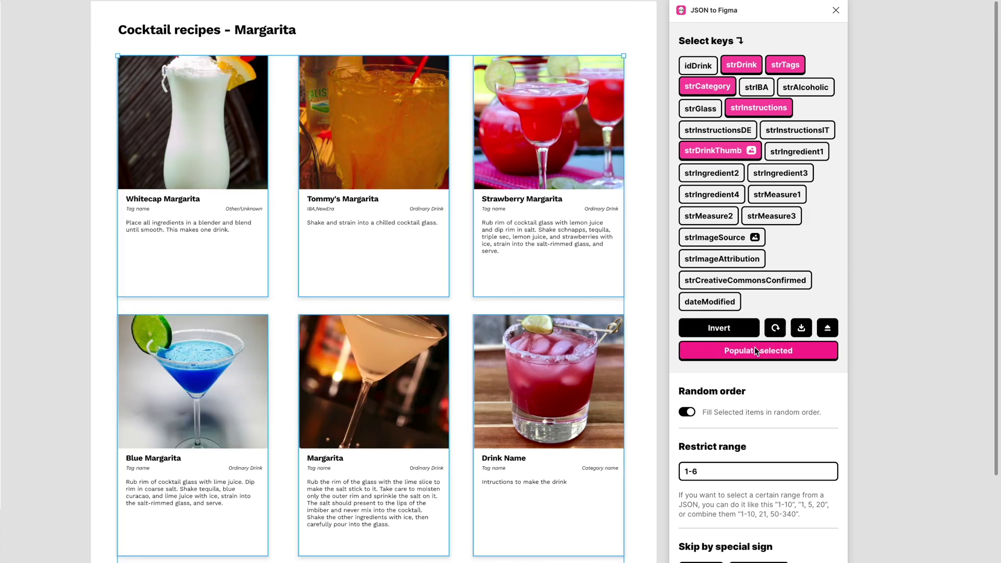
Repopulate the cards four more times, ending with Tommy's, Strawberry and Smashed Watermelon Margarita first
{"action": "scroll", "coordinate": [566, 374], "scroll_direction": "down", "scroll_amount": 3}
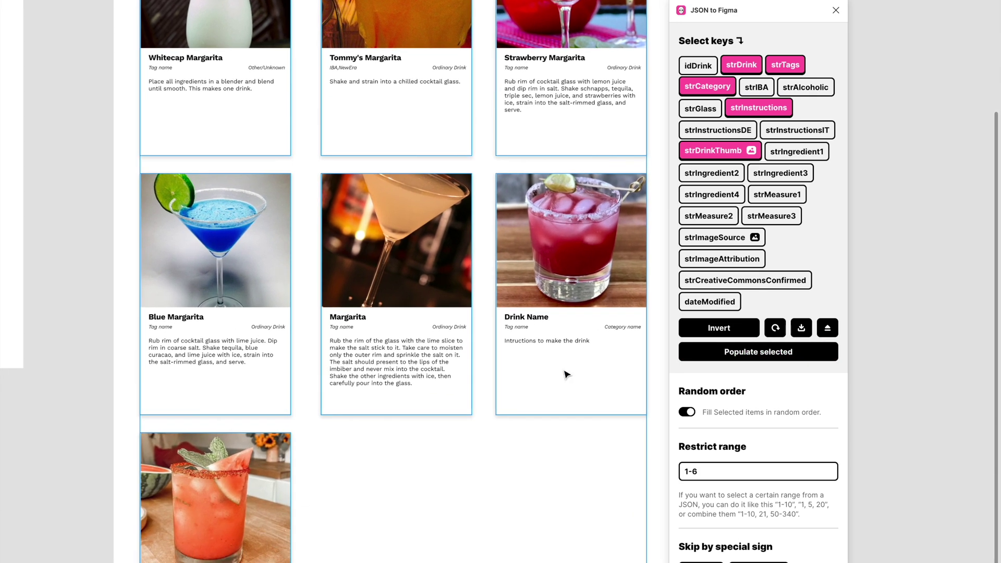
{"action": "scroll", "coordinate": [566, 374], "scroll_direction": "up", "scroll_amount": 1}
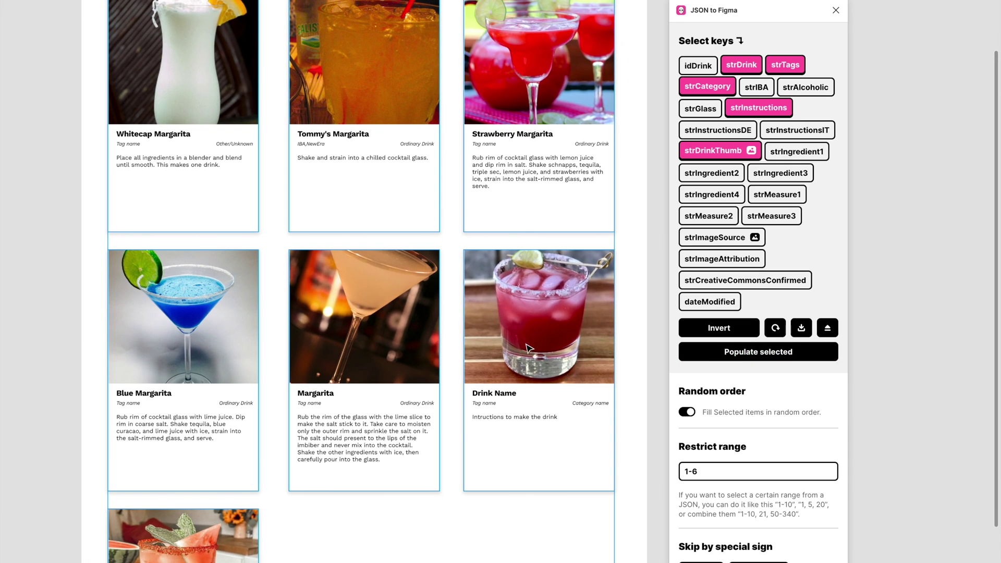
{"action": "scroll", "coordinate": [624, 353], "scroll_direction": "up", "scroll_amount": 2}
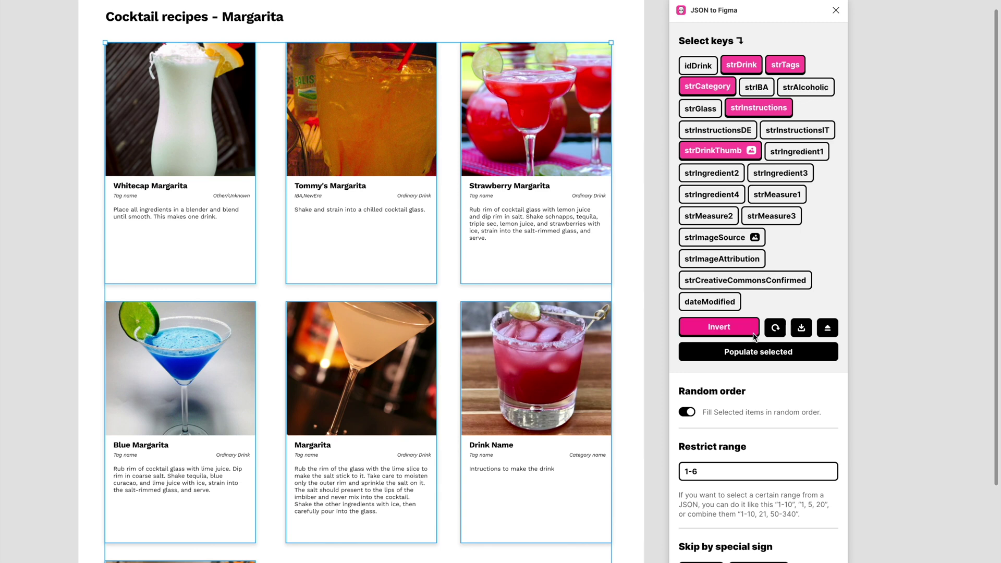
{"action": "left_click", "coordinate": [752, 352]}
{"action": "scroll", "coordinate": [496, 409], "scroll_direction": "down", "scroll_amount": 6}
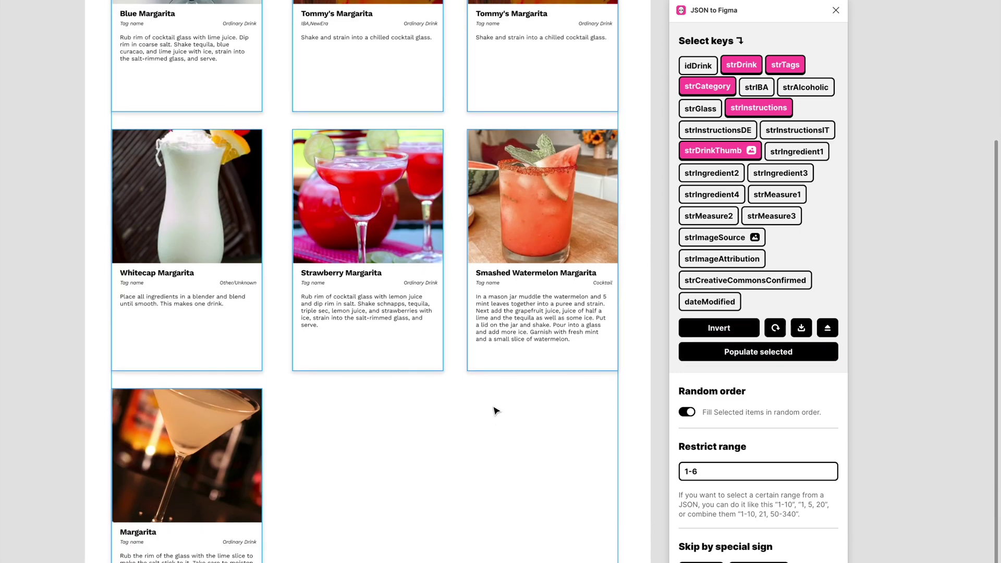
{"action": "scroll", "coordinate": [495, 410], "scroll_direction": "up", "scroll_amount": 4}
{"action": "scroll", "coordinate": [496, 410], "scroll_direction": "up", "scroll_amount": 4}
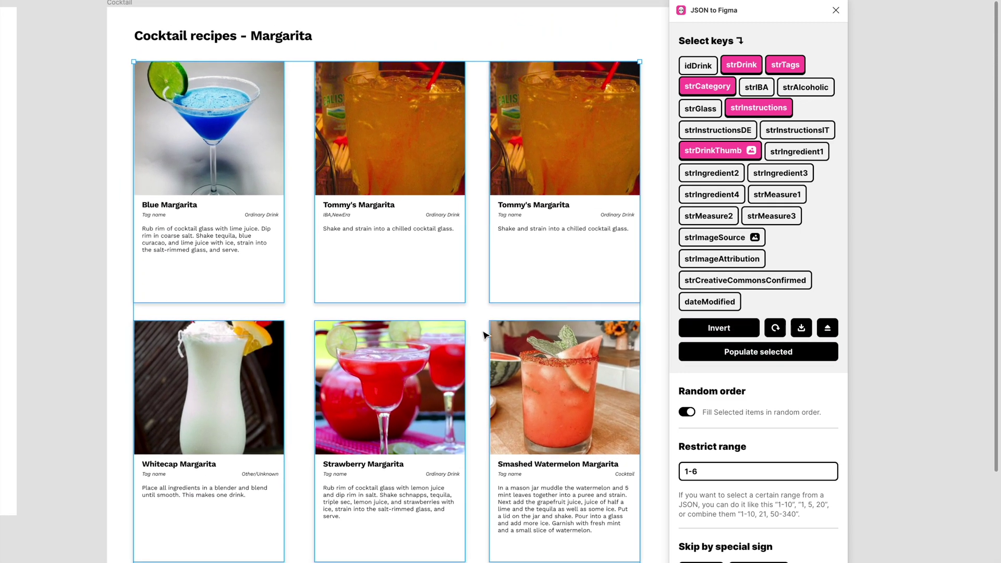
{"action": "left_click", "coordinate": [759, 352]}
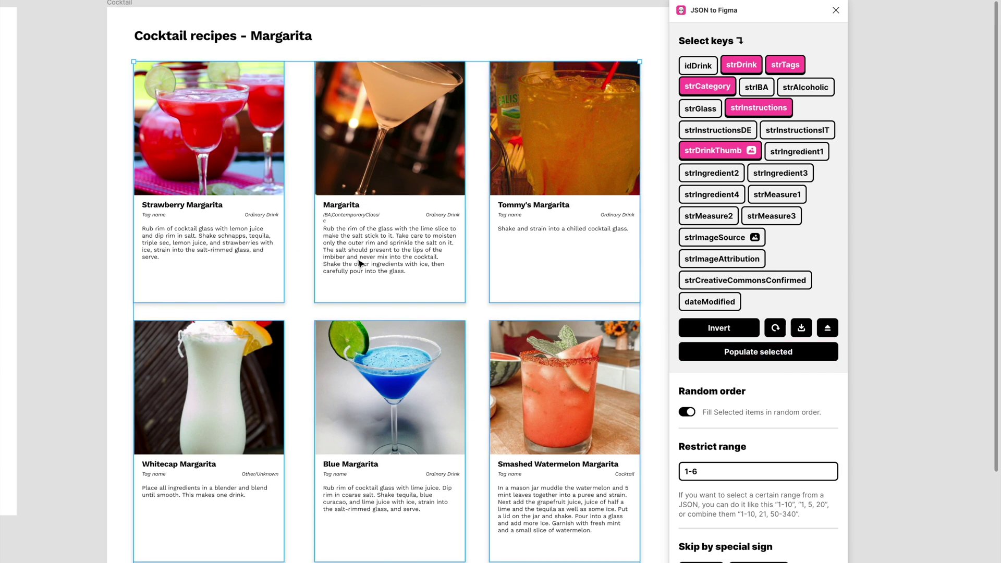
{"action": "scroll", "coordinate": [360, 263], "scroll_direction": "down", "scroll_amount": 4}
{"action": "left_click", "coordinate": [688, 351]}
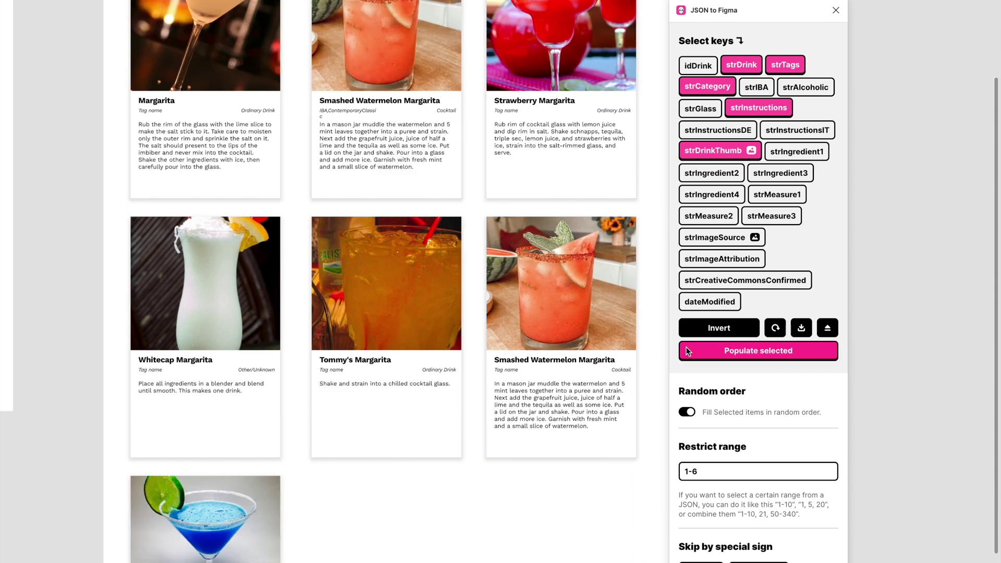
{"action": "scroll", "coordinate": [428, 316], "scroll_direction": "up", "scroll_amount": 2}
{"action": "scroll", "coordinate": [429, 318], "scroll_direction": "up", "scroll_amount": 3}
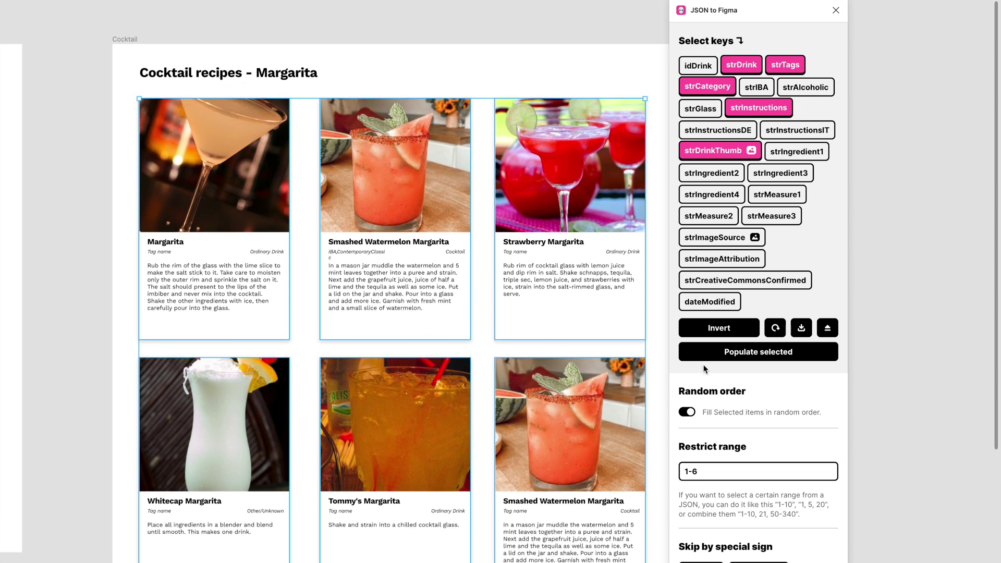
{"action": "left_click", "coordinate": [730, 356]}
{"action": "scroll", "coordinate": [461, 334], "scroll_direction": "down", "scroll_amount": 4}
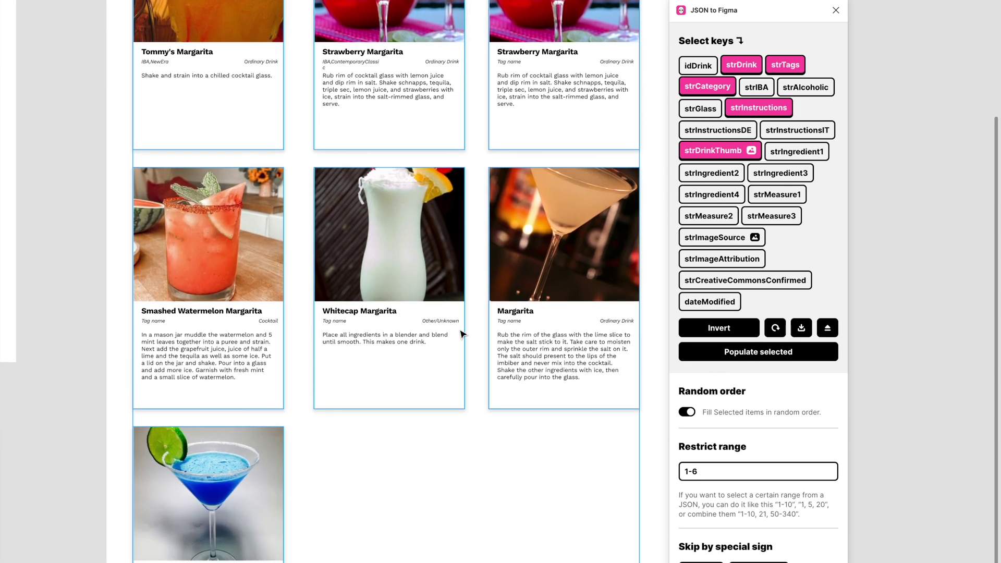
{"action": "scroll", "coordinate": [461, 334], "scroll_direction": "up", "scroll_amount": 2}
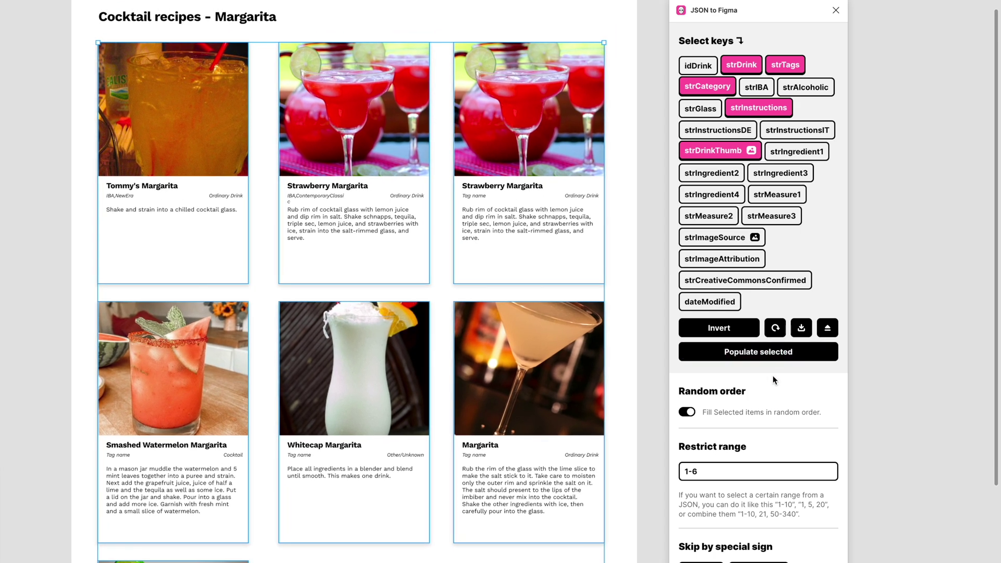
{"action": "scroll", "coordinate": [773, 380], "scroll_direction": "down", "scroll_amount": 2}
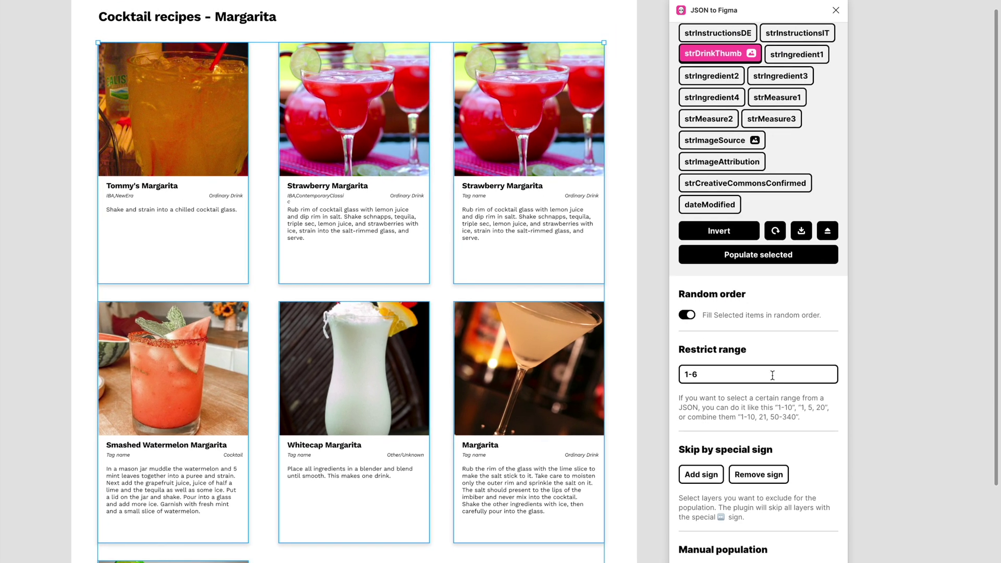
Turn off Random order and refill the cards in the JSON's order: Margarita, Blue Margarita, Tommy's
{"action": "left_click", "coordinate": [712, 381]}
{"action": "scroll", "coordinate": [713, 412], "scroll_direction": "up", "scroll_amount": 3}
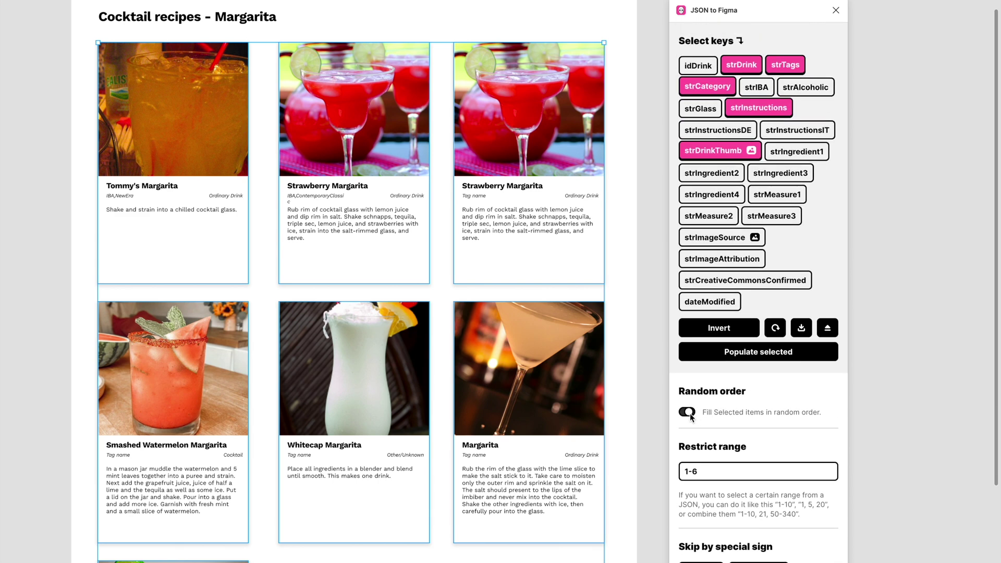
{"action": "left_click", "coordinate": [688, 412]}
{"action": "left_click", "coordinate": [747, 356]}
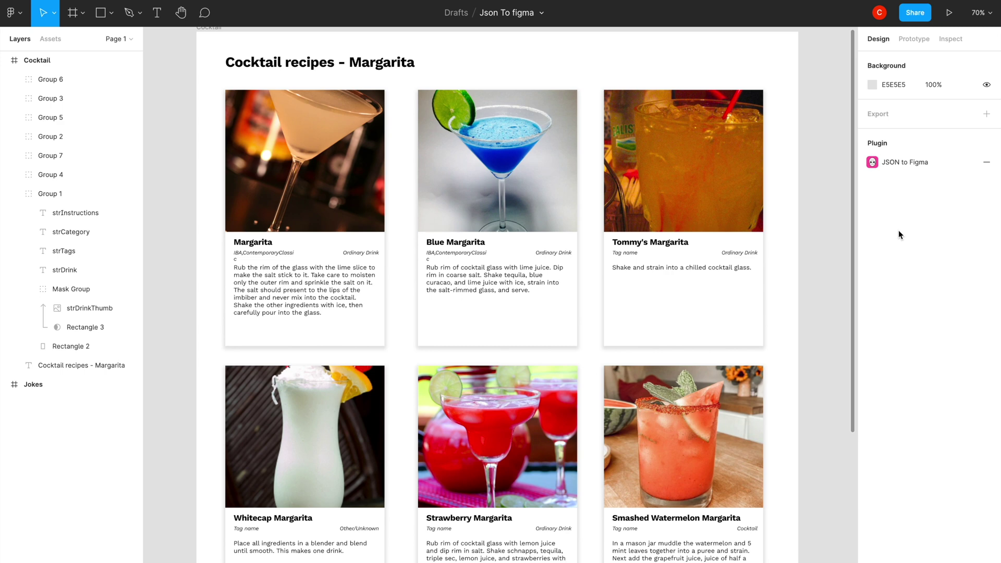
{"action": "scroll", "coordinate": [577, 268], "scroll_direction": "left", "scroll_amount": 10}
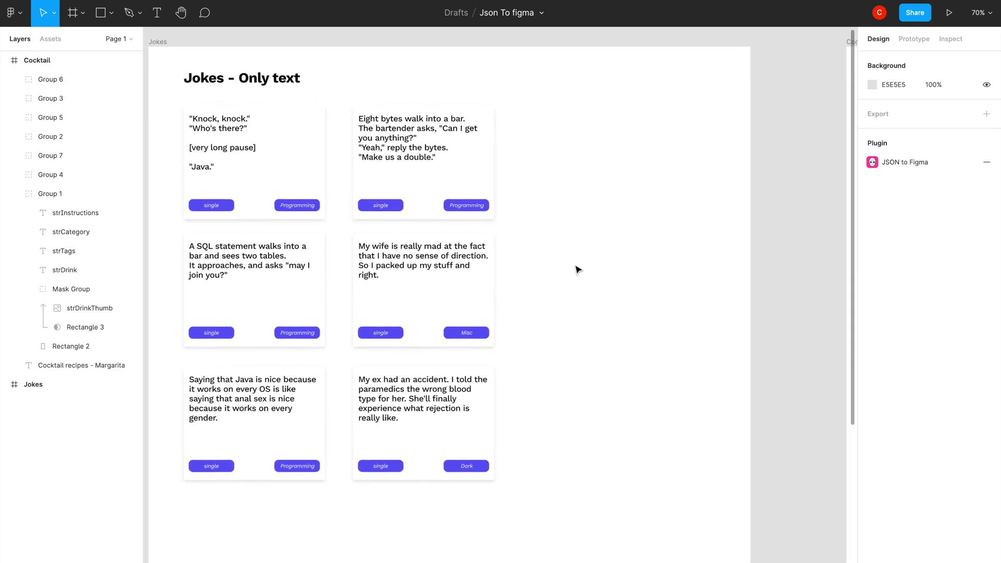
{"action": "scroll", "coordinate": [368, 172], "scroll_direction": "right", "scroll_amount": 1}
{"action": "scroll", "coordinate": [369, 172], "scroll_direction": "right", "scroll_amount": 8}
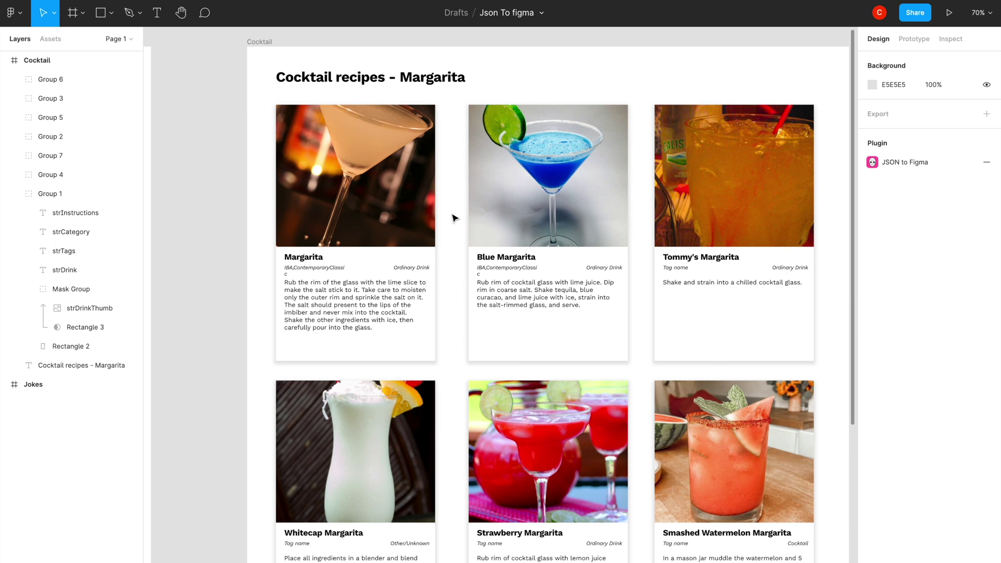
{"action": "scroll", "coordinate": [453, 218], "scroll_direction": "down", "scroll_amount": 2}
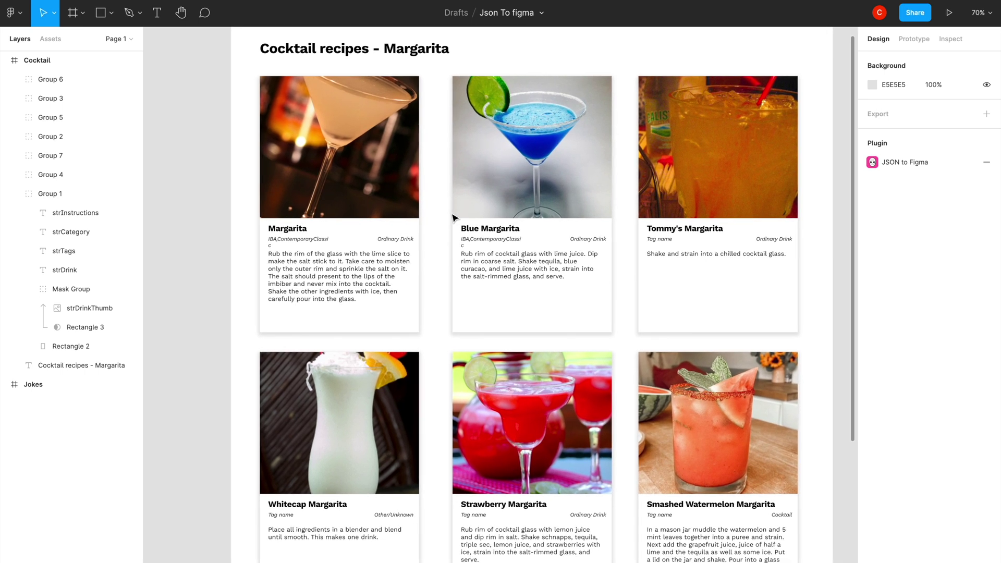